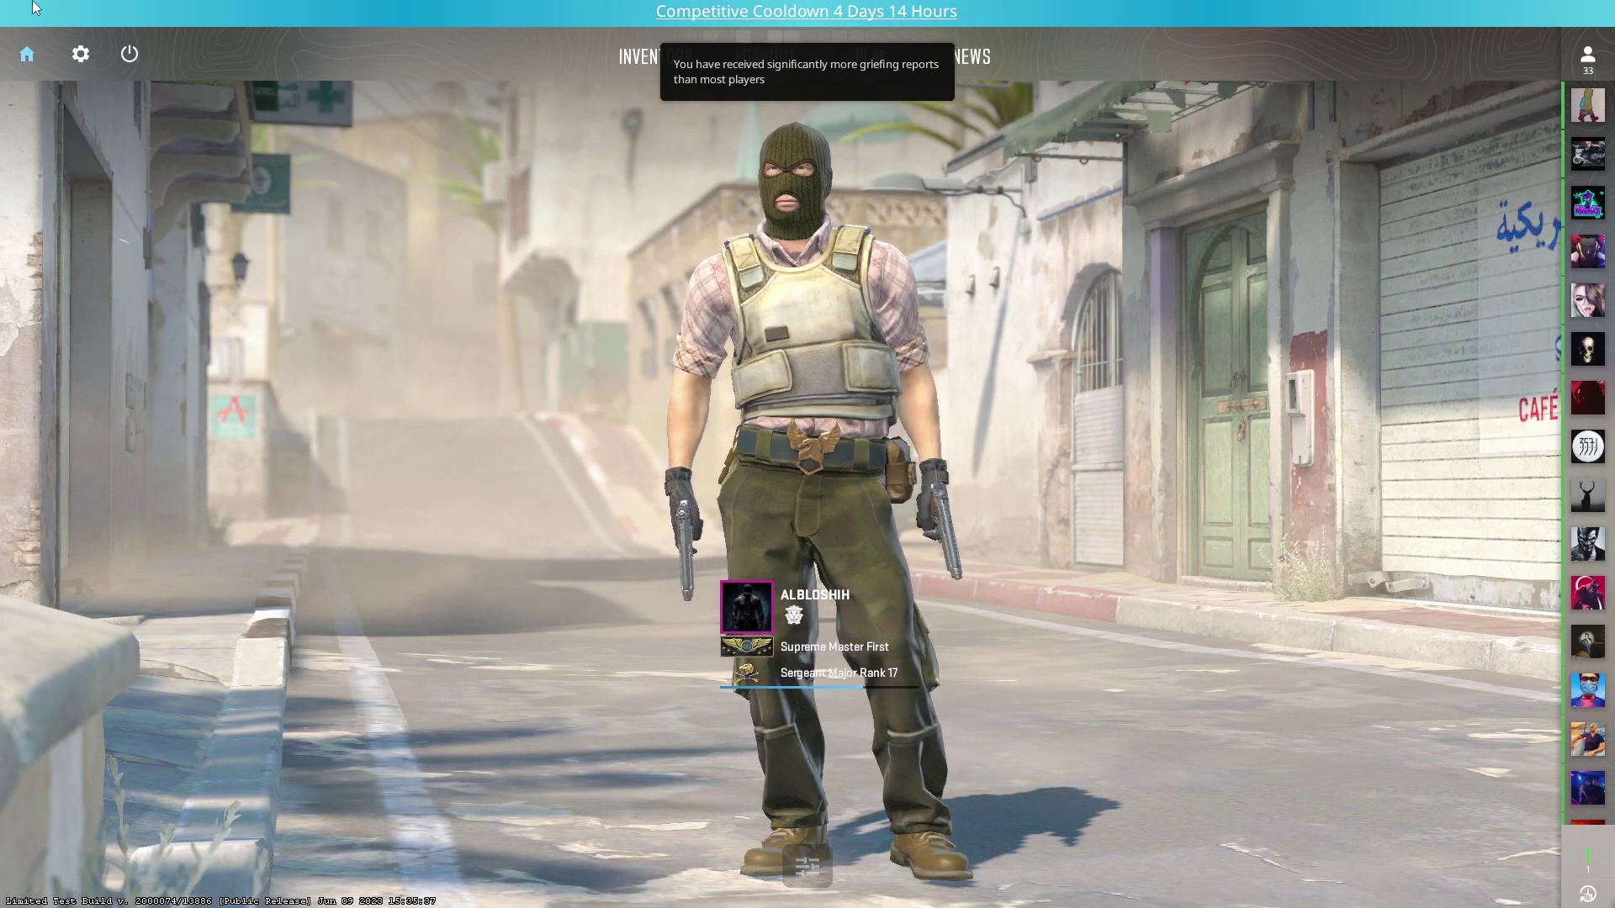
Open the game's crosshair settings and check the available Crosshair Style choices.
{"action": "left_click", "coordinate": [79, 56]}
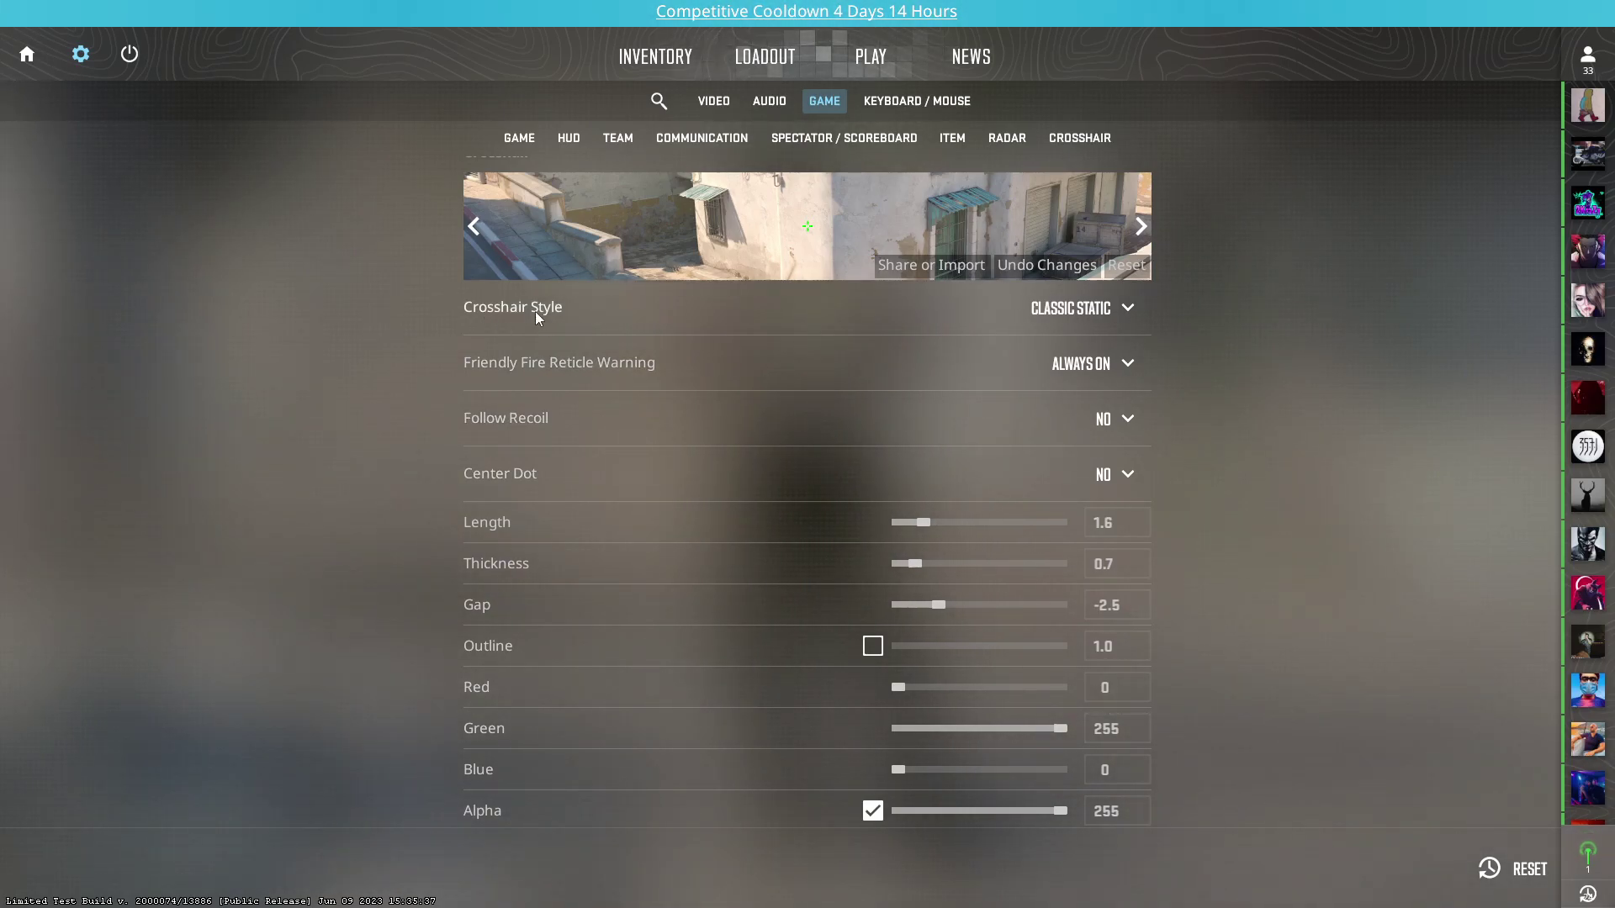
{"action": "left_click", "coordinate": [1083, 307]}
{"action": "left_click", "coordinate": [1082, 307]}
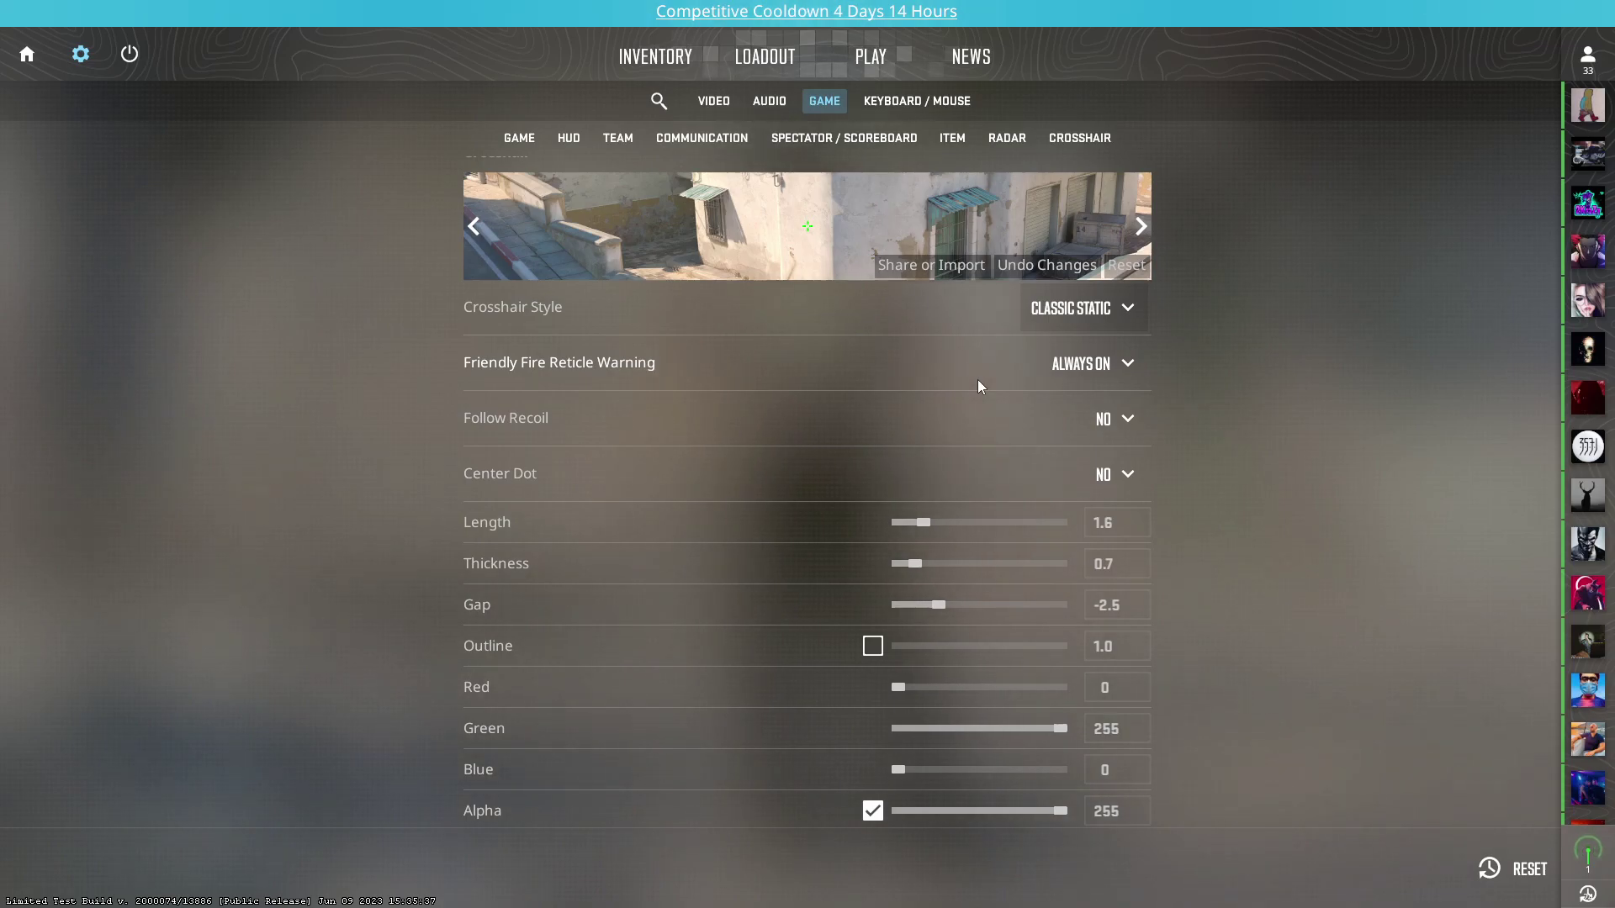
Set the Friendly Fire Reticle Warning to Always Off.
{"action": "left_click", "coordinate": [1107, 367]}
{"action": "left_click", "coordinate": [1072, 416]}
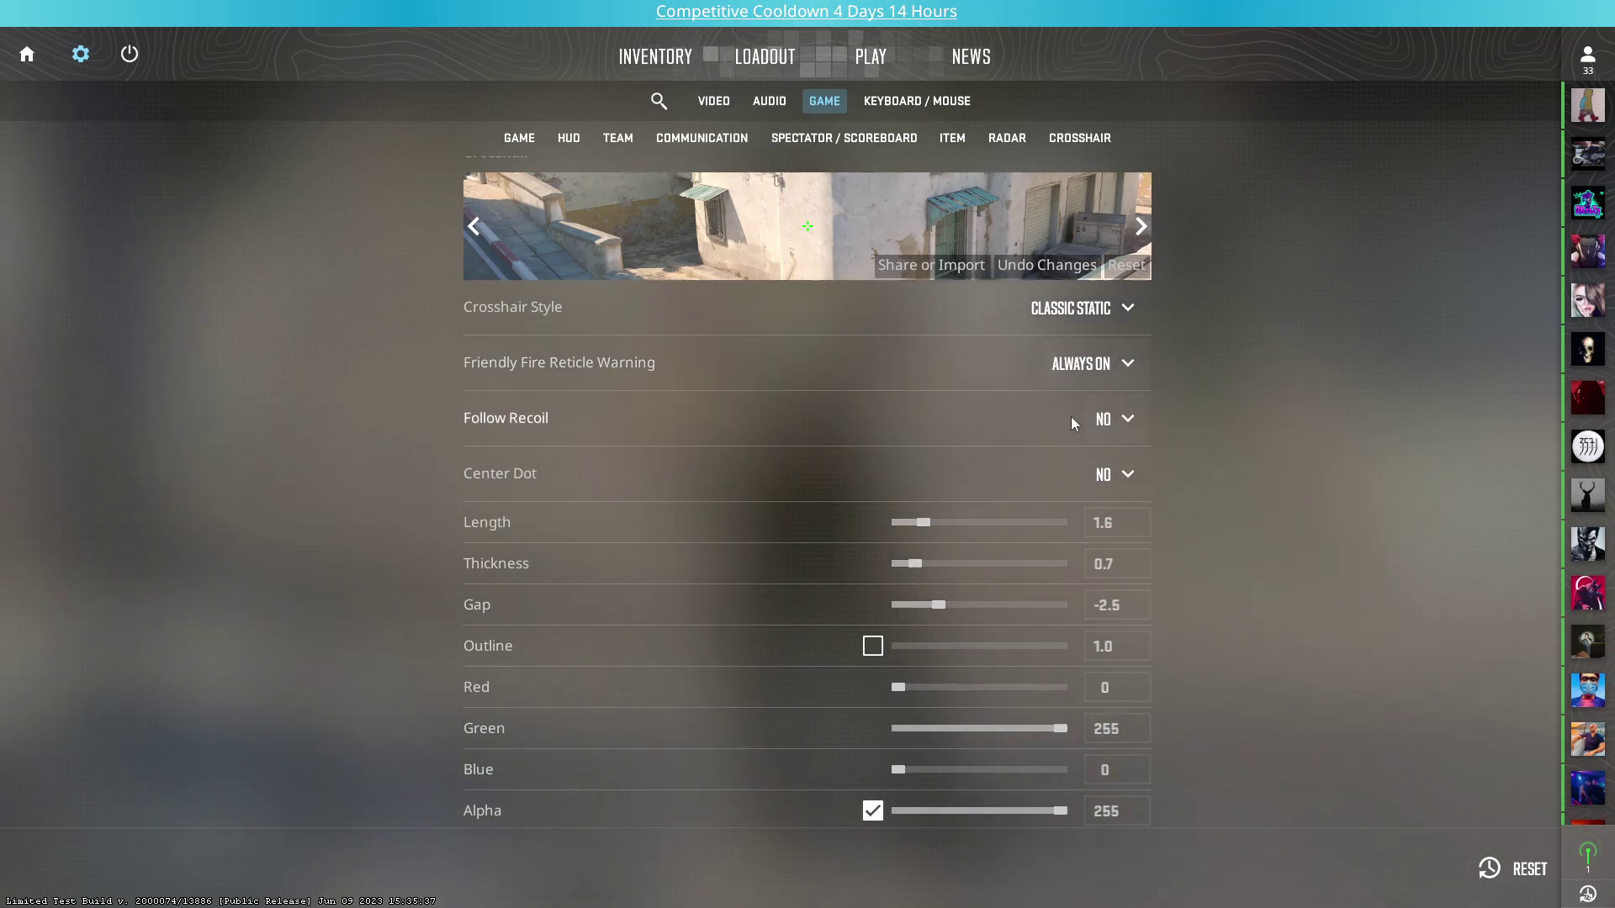
{"action": "left_click", "coordinate": [1086, 368]}
{"action": "left_click", "coordinate": [1081, 409]}
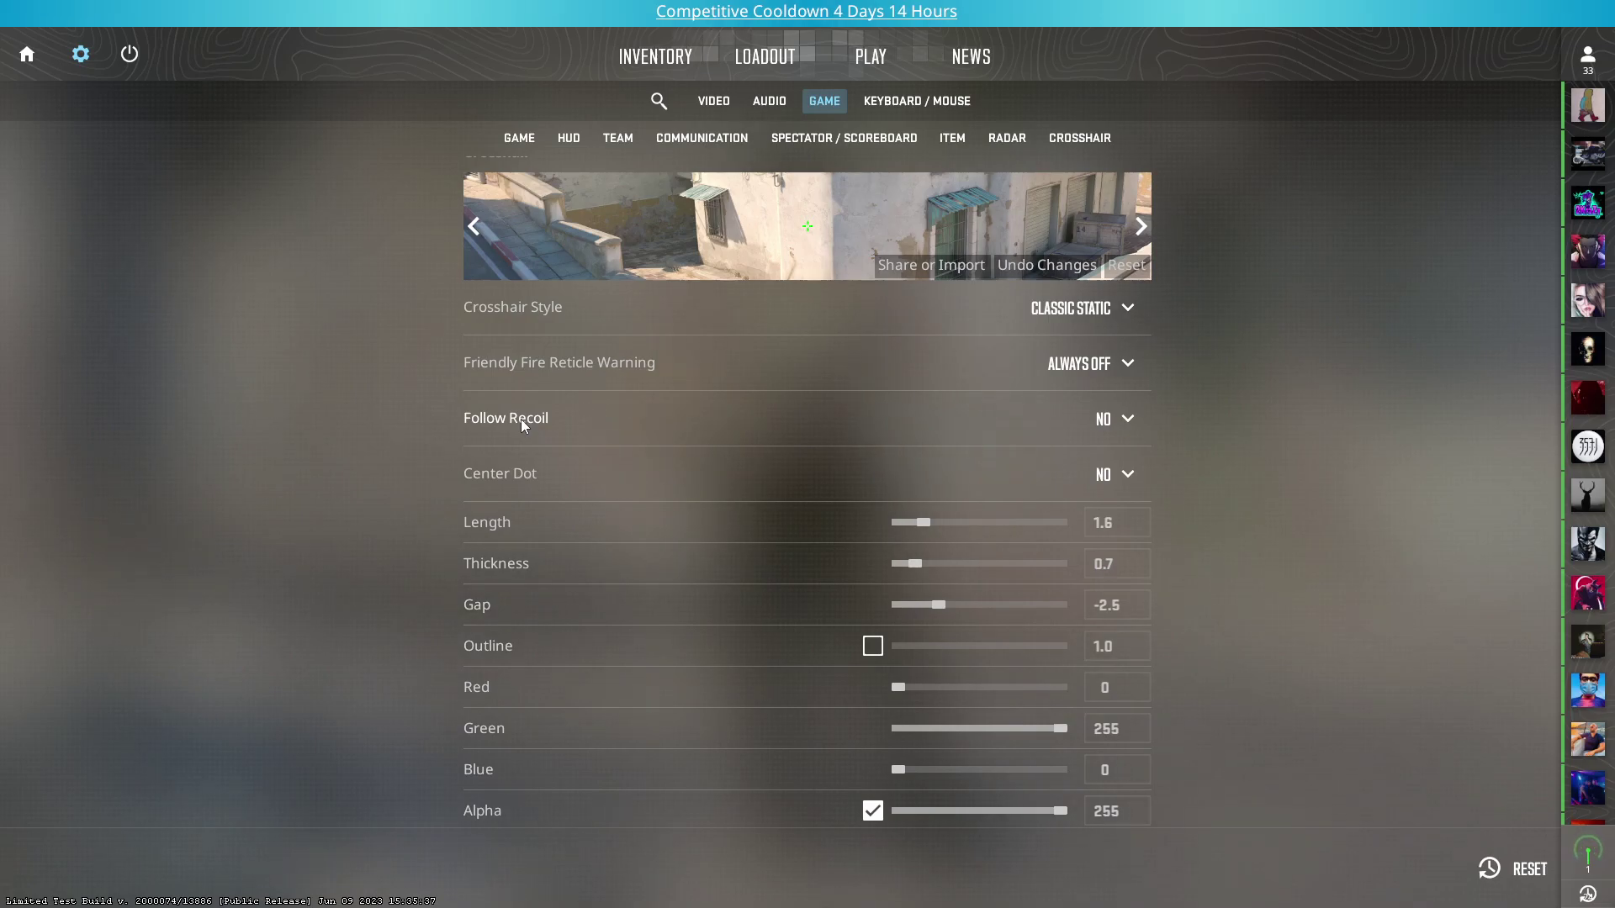
Show the Follow Recoil choices, then toggle the crosshair outline on and back off.
{"action": "left_click", "coordinate": [1126, 426]}
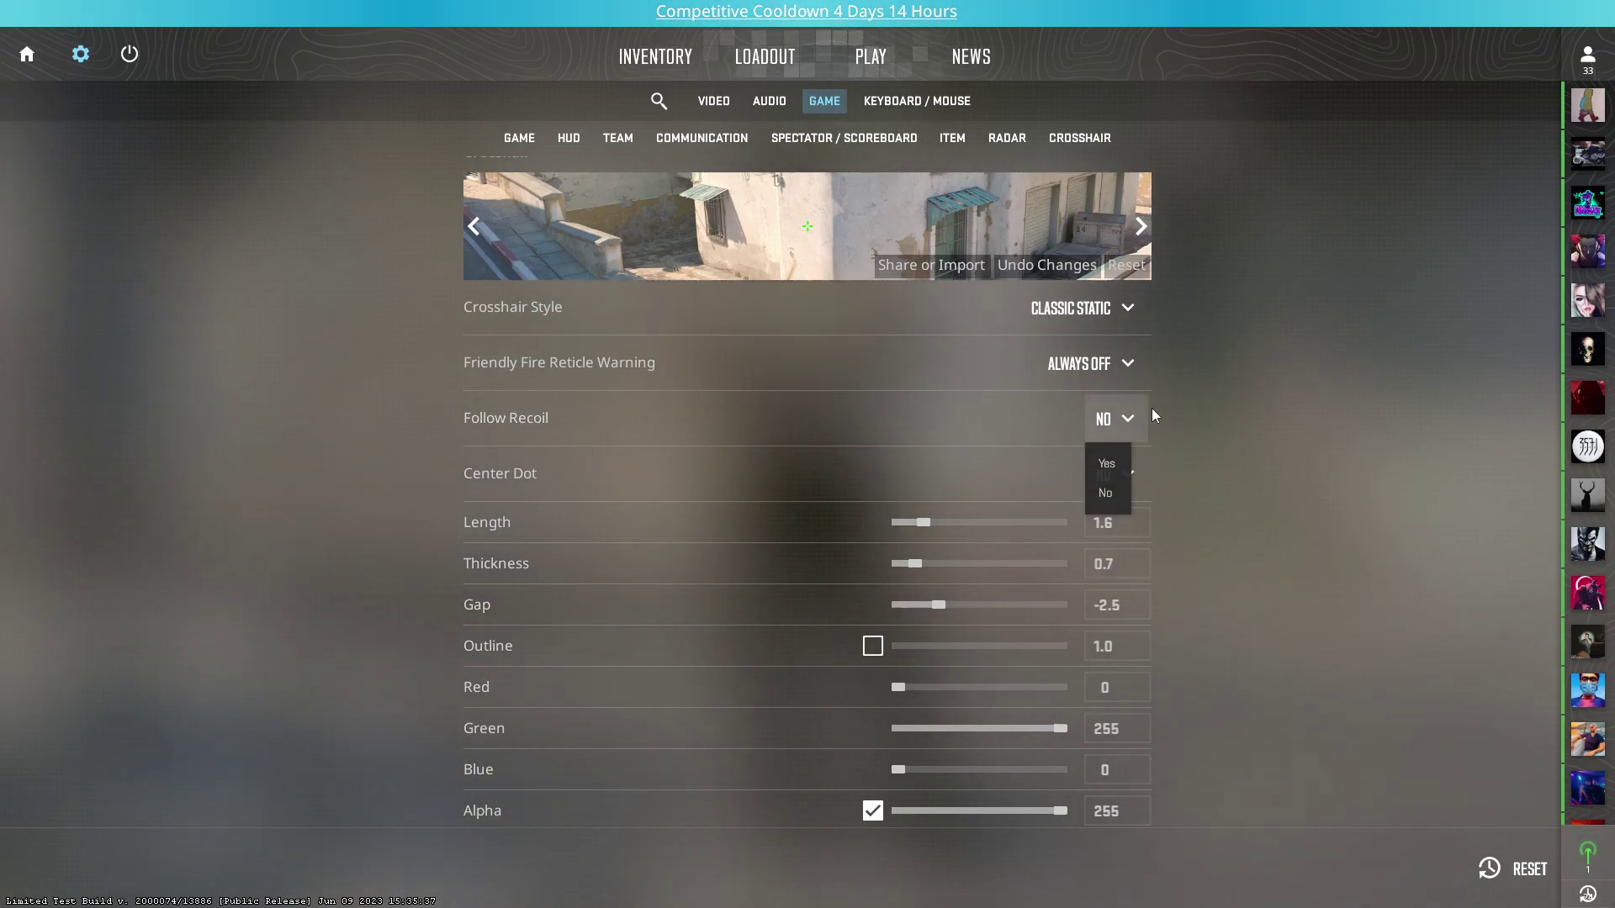
{"action": "left_click", "coordinate": [1112, 433]}
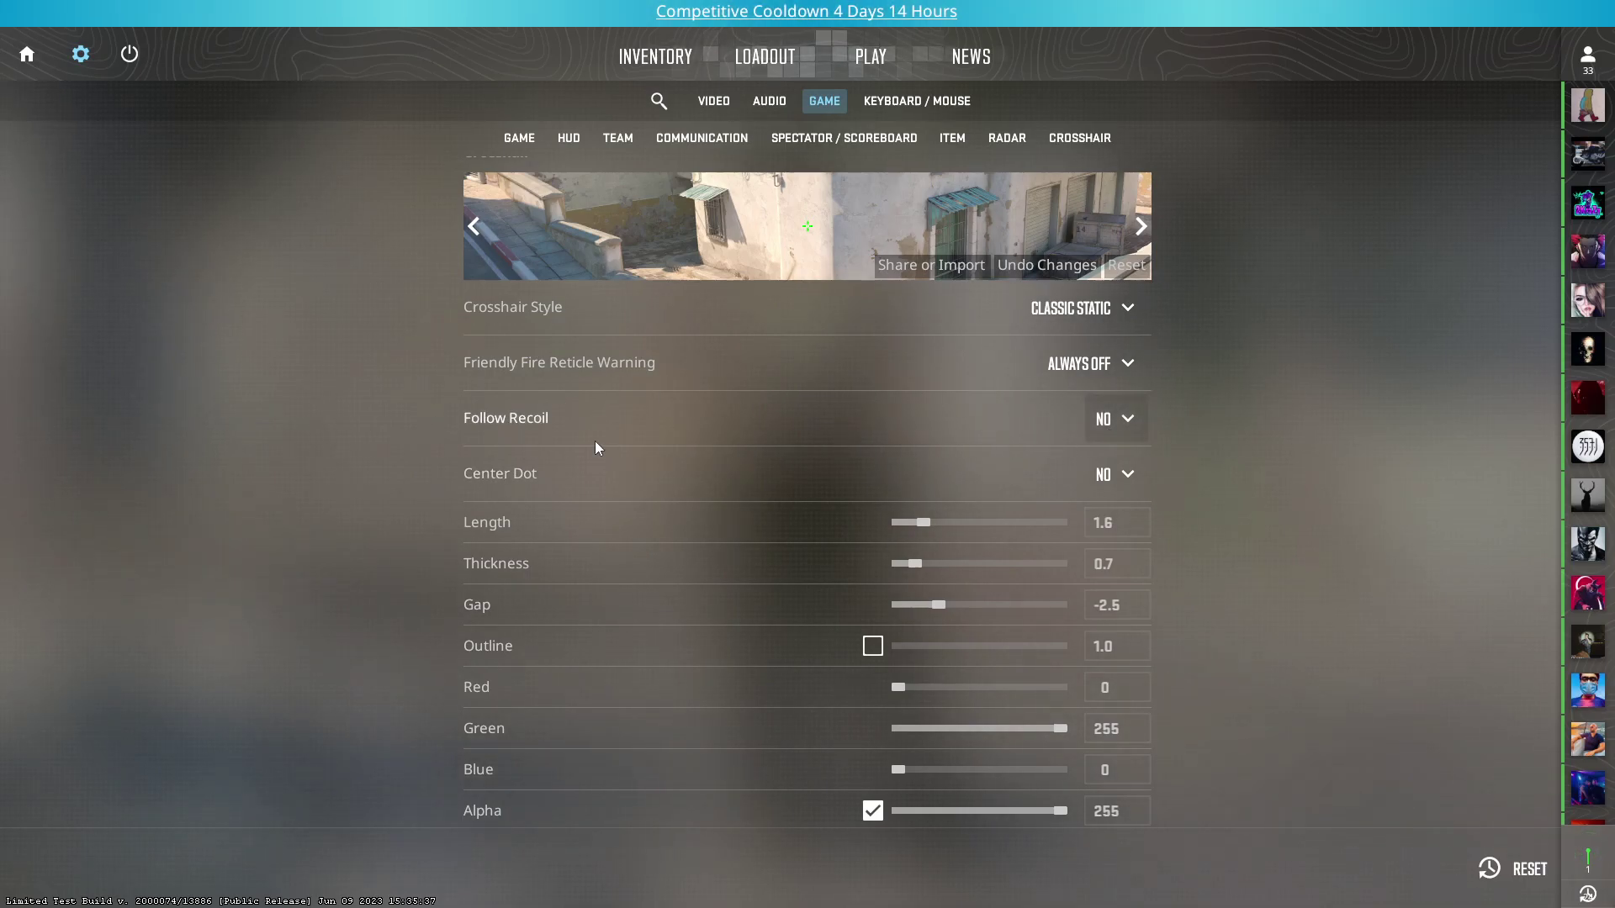
{"action": "left_click", "coordinate": [1108, 421]}
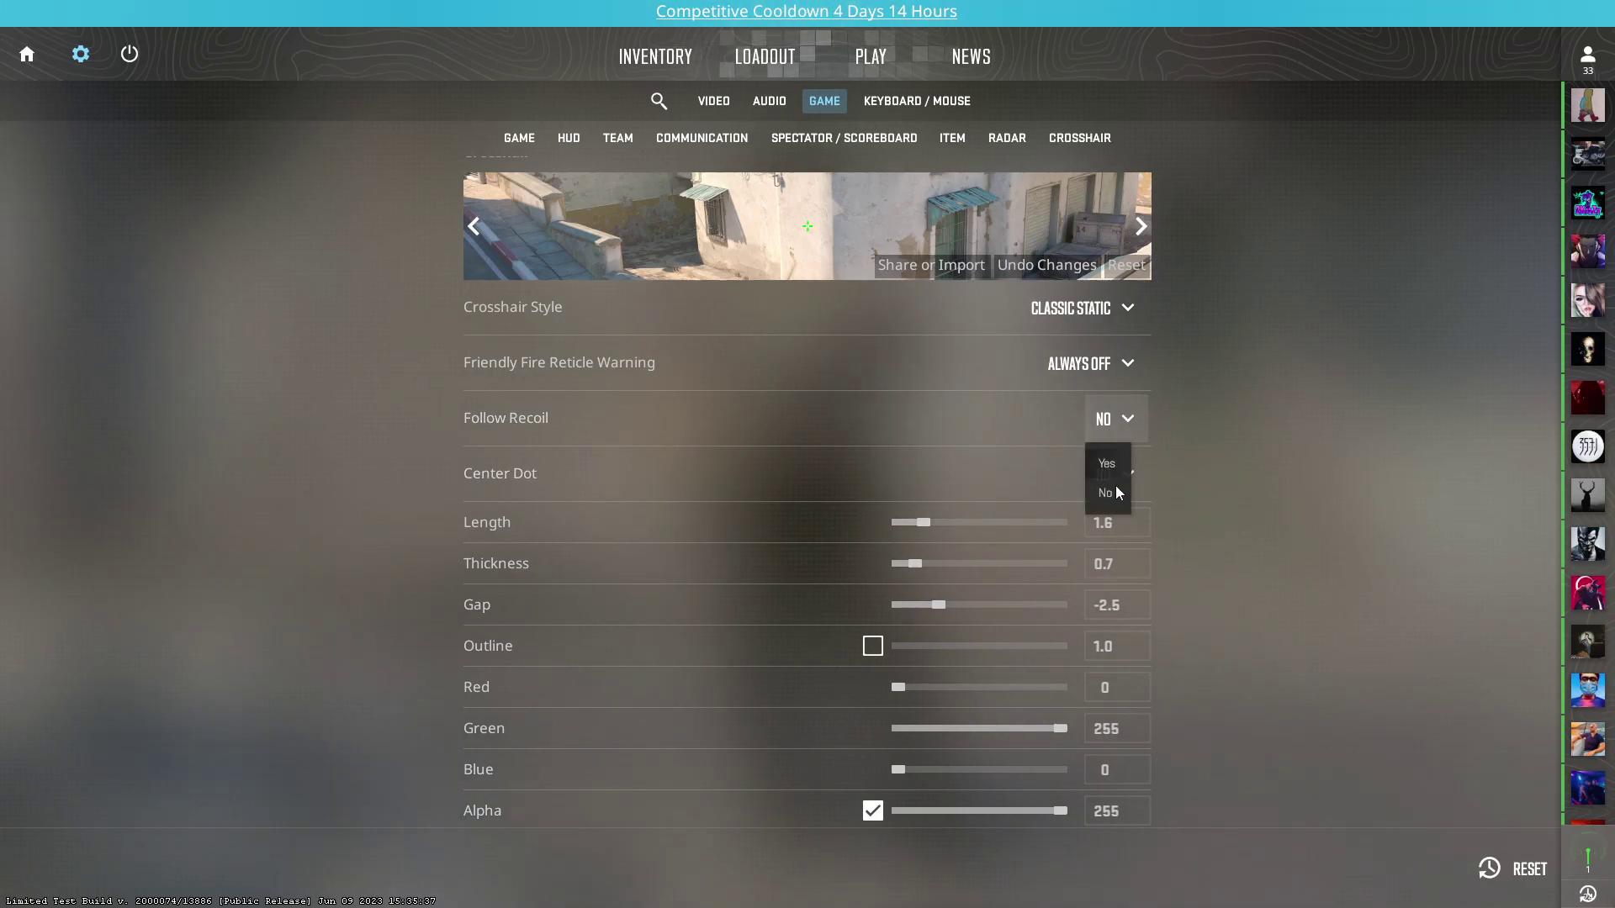
{"action": "left_click", "coordinate": [1126, 422]}
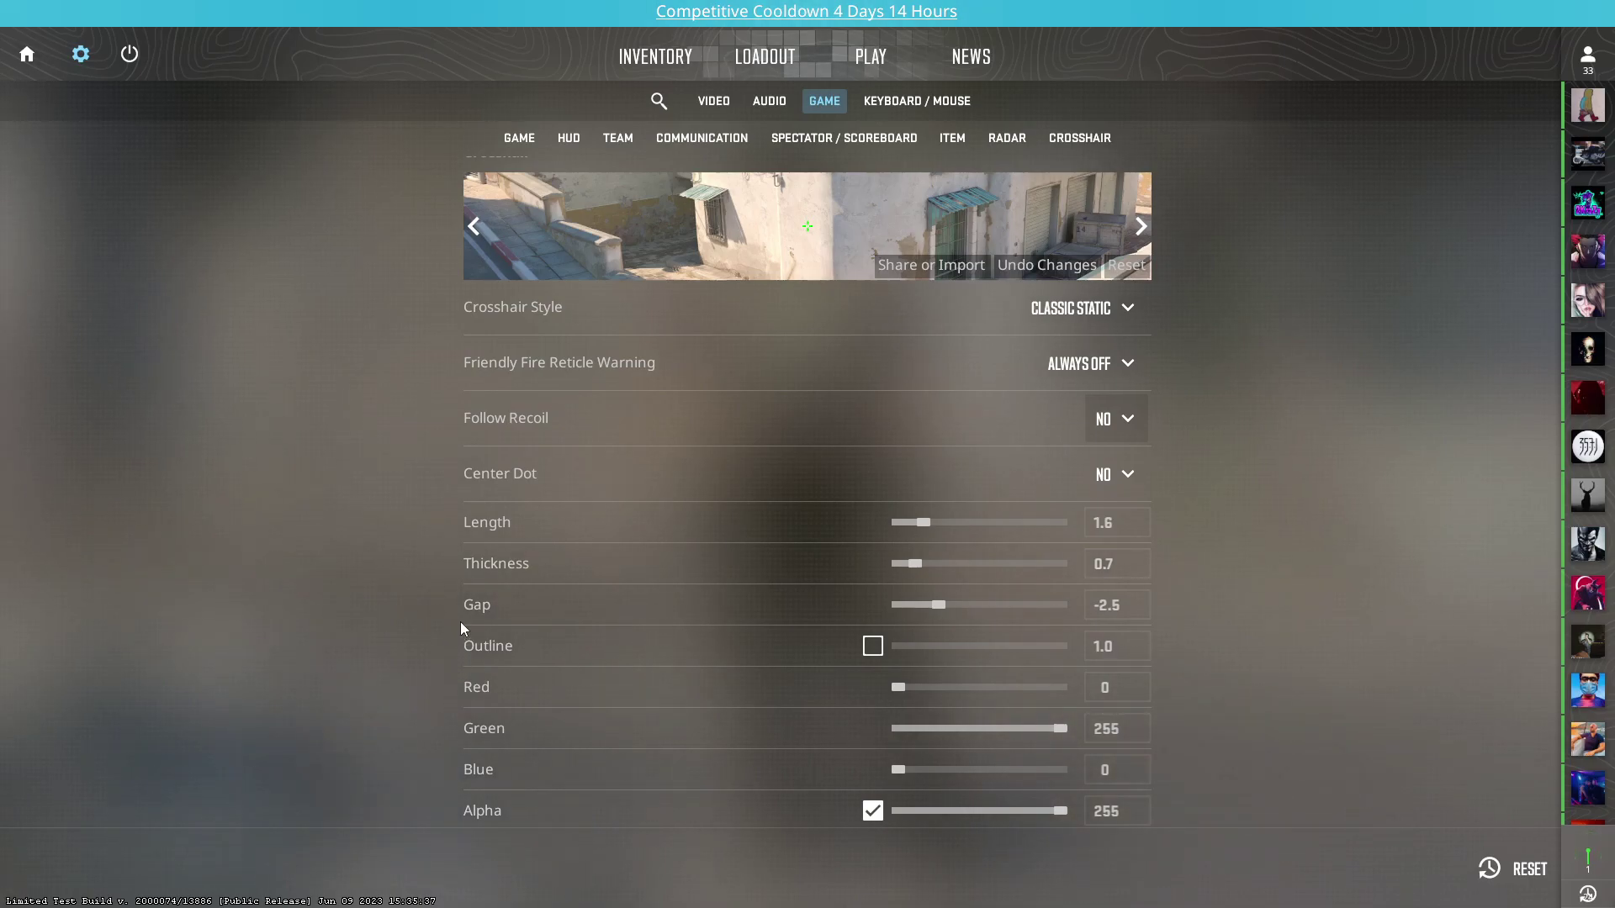
{"action": "left_click", "coordinate": [873, 646]}
{"action": "left_click", "coordinate": [873, 647]}
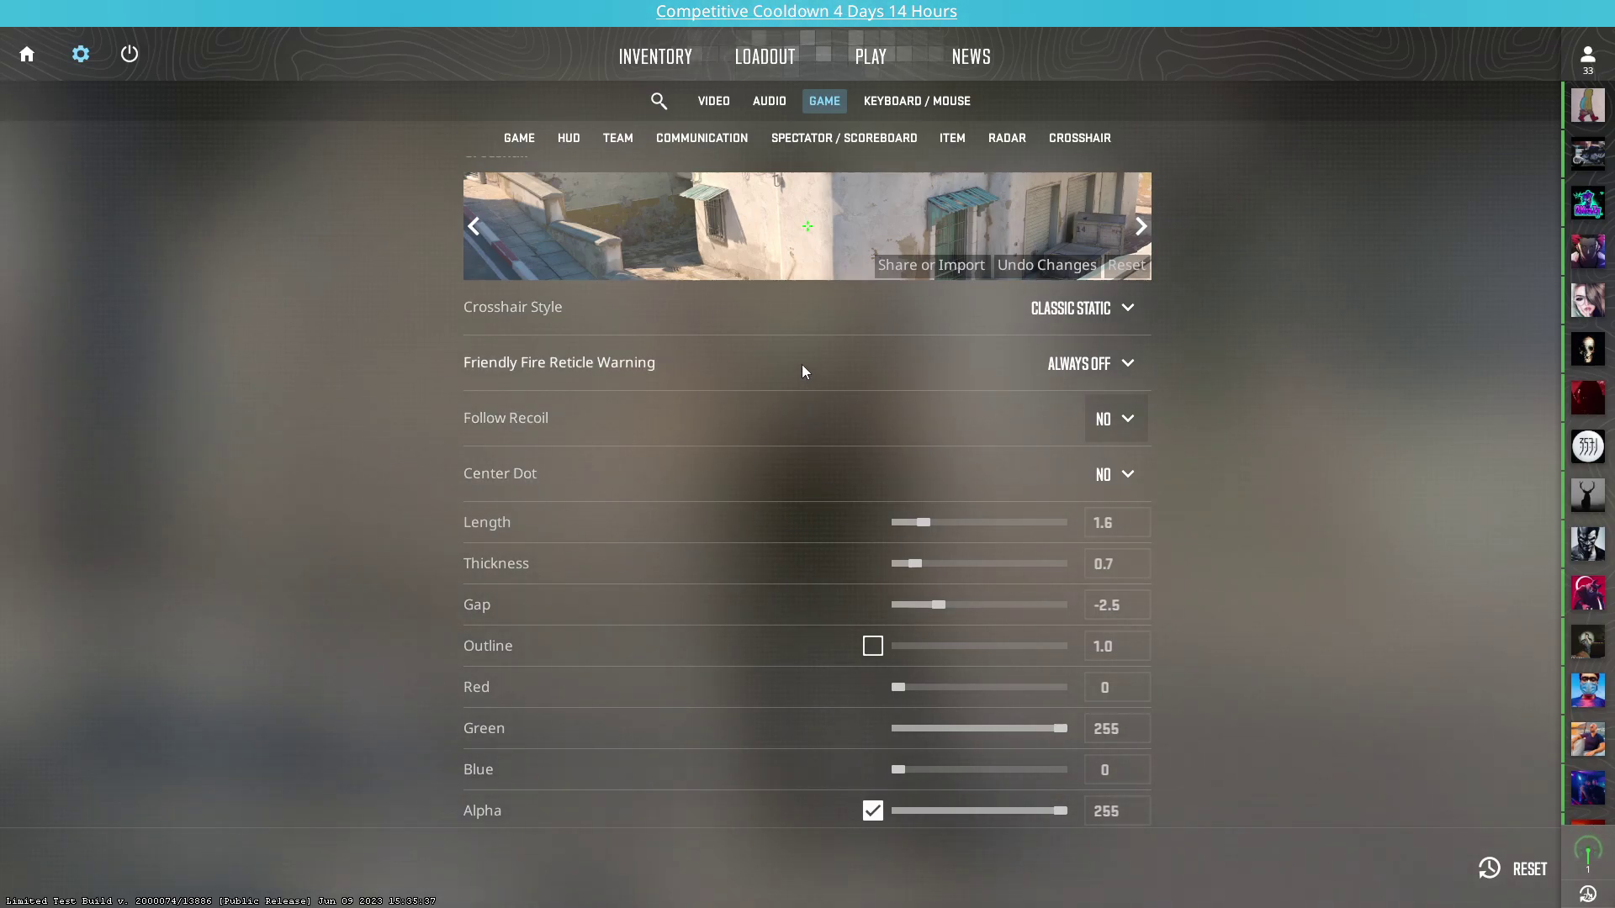
Set Show Player Crosshairs to Friends and Party in the crosshair settings.
{"action": "scroll", "coordinate": [1361, 589], "scroll_direction": "down", "scroll_amount": 2}
{"action": "scroll", "coordinate": [1360, 604], "scroll_direction": "down", "scroll_amount": 2}
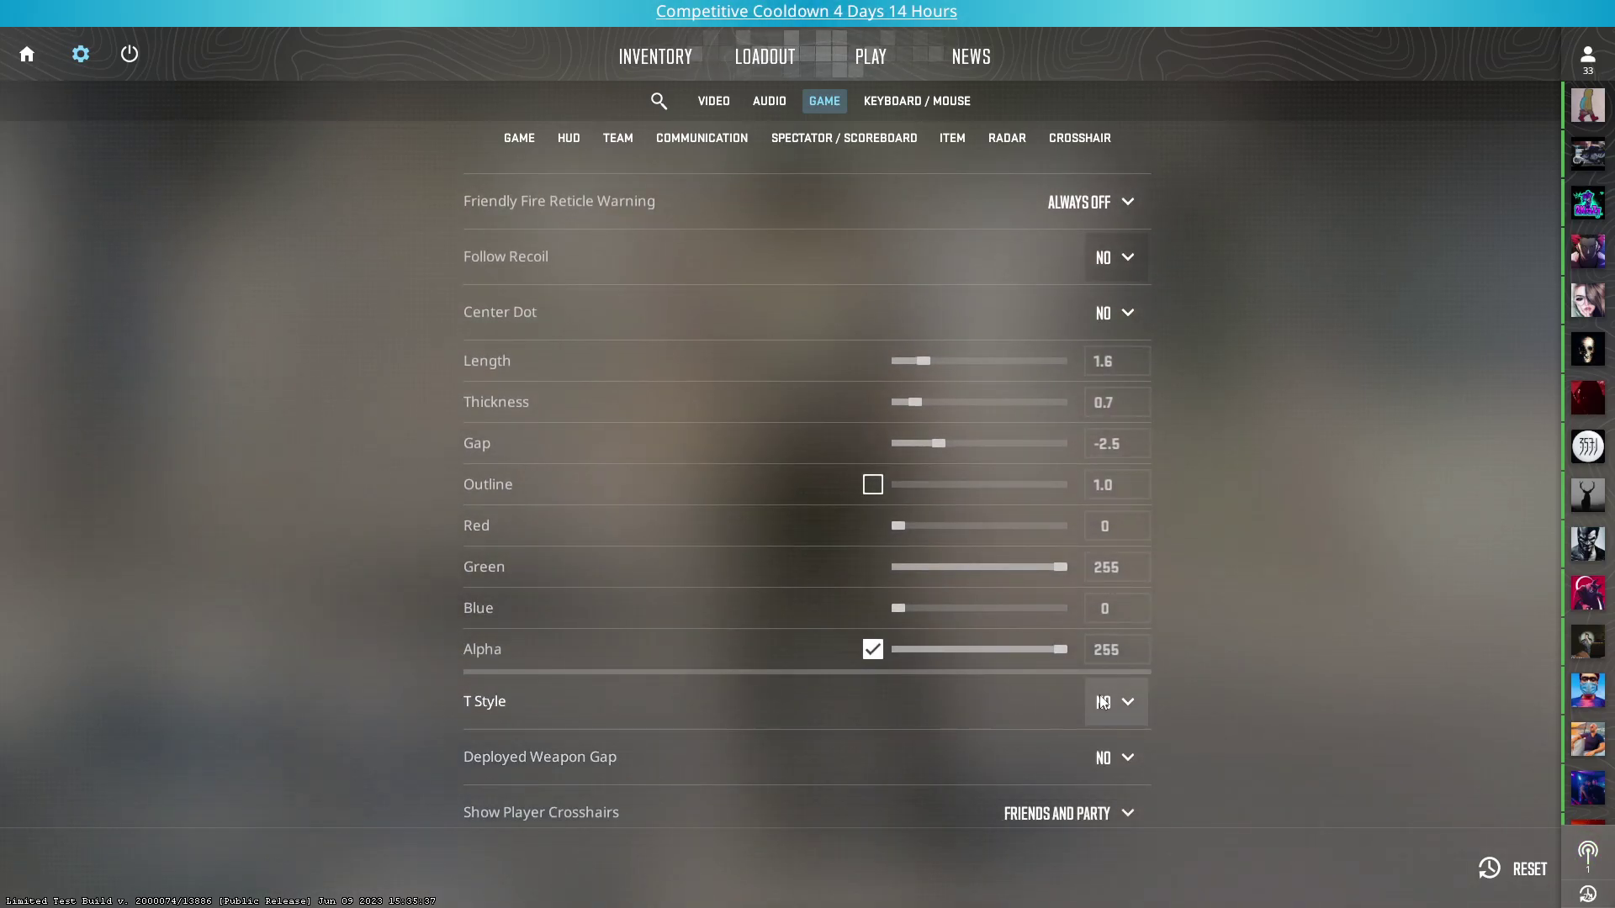
{"action": "mouse_move", "coordinate": [496, 761]}
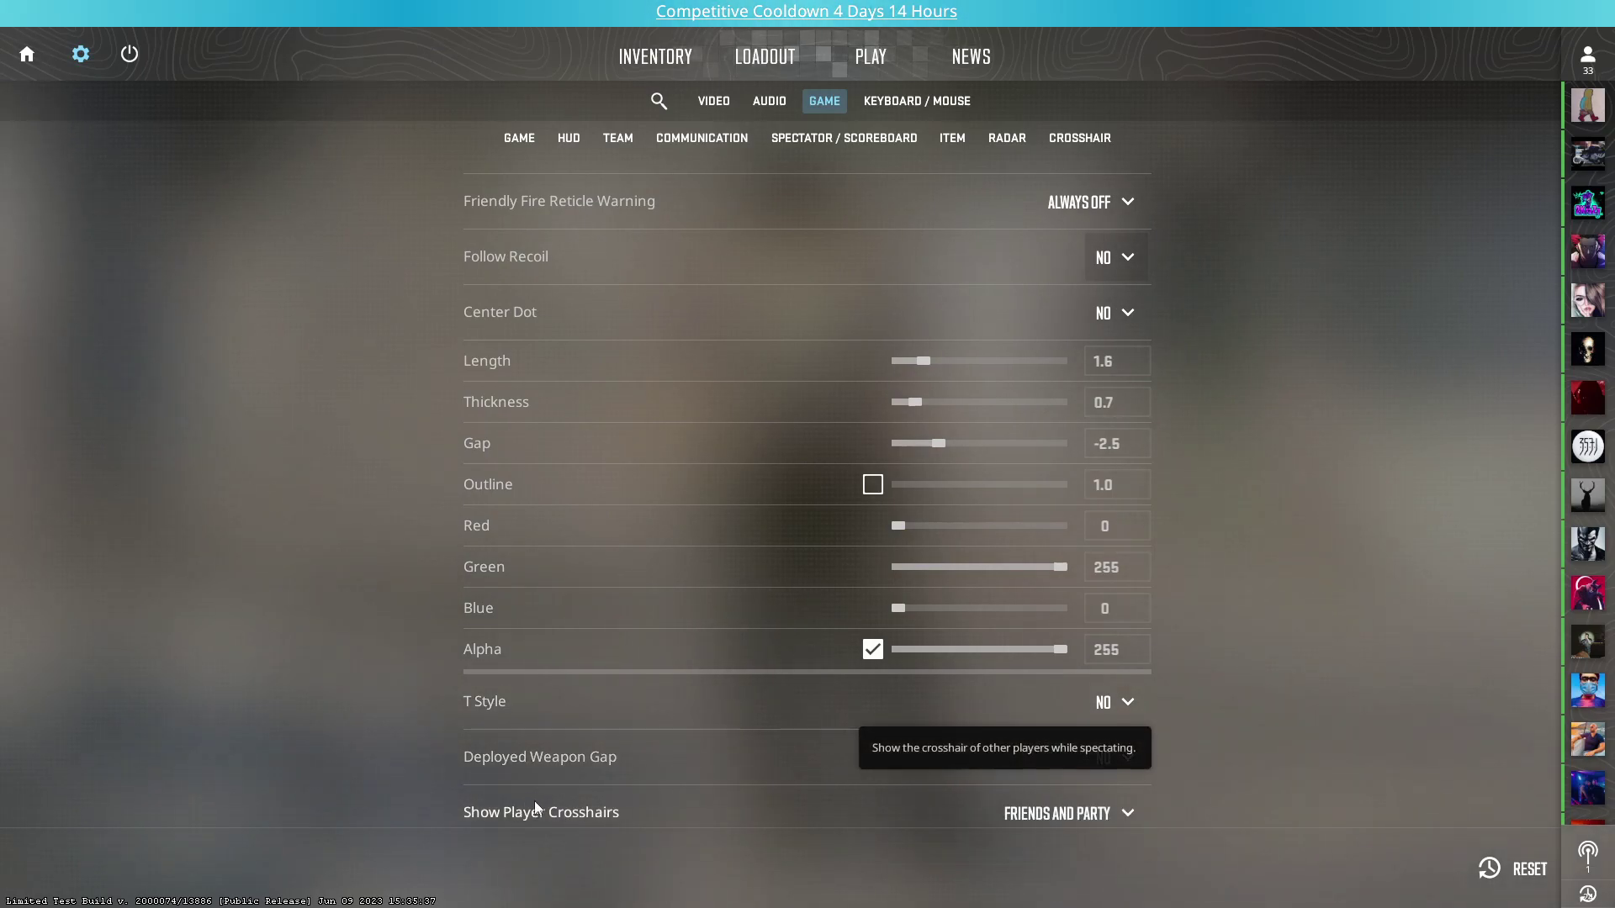
{"action": "left_click", "coordinate": [1077, 823]}
{"action": "left_click", "coordinate": [1062, 736]}
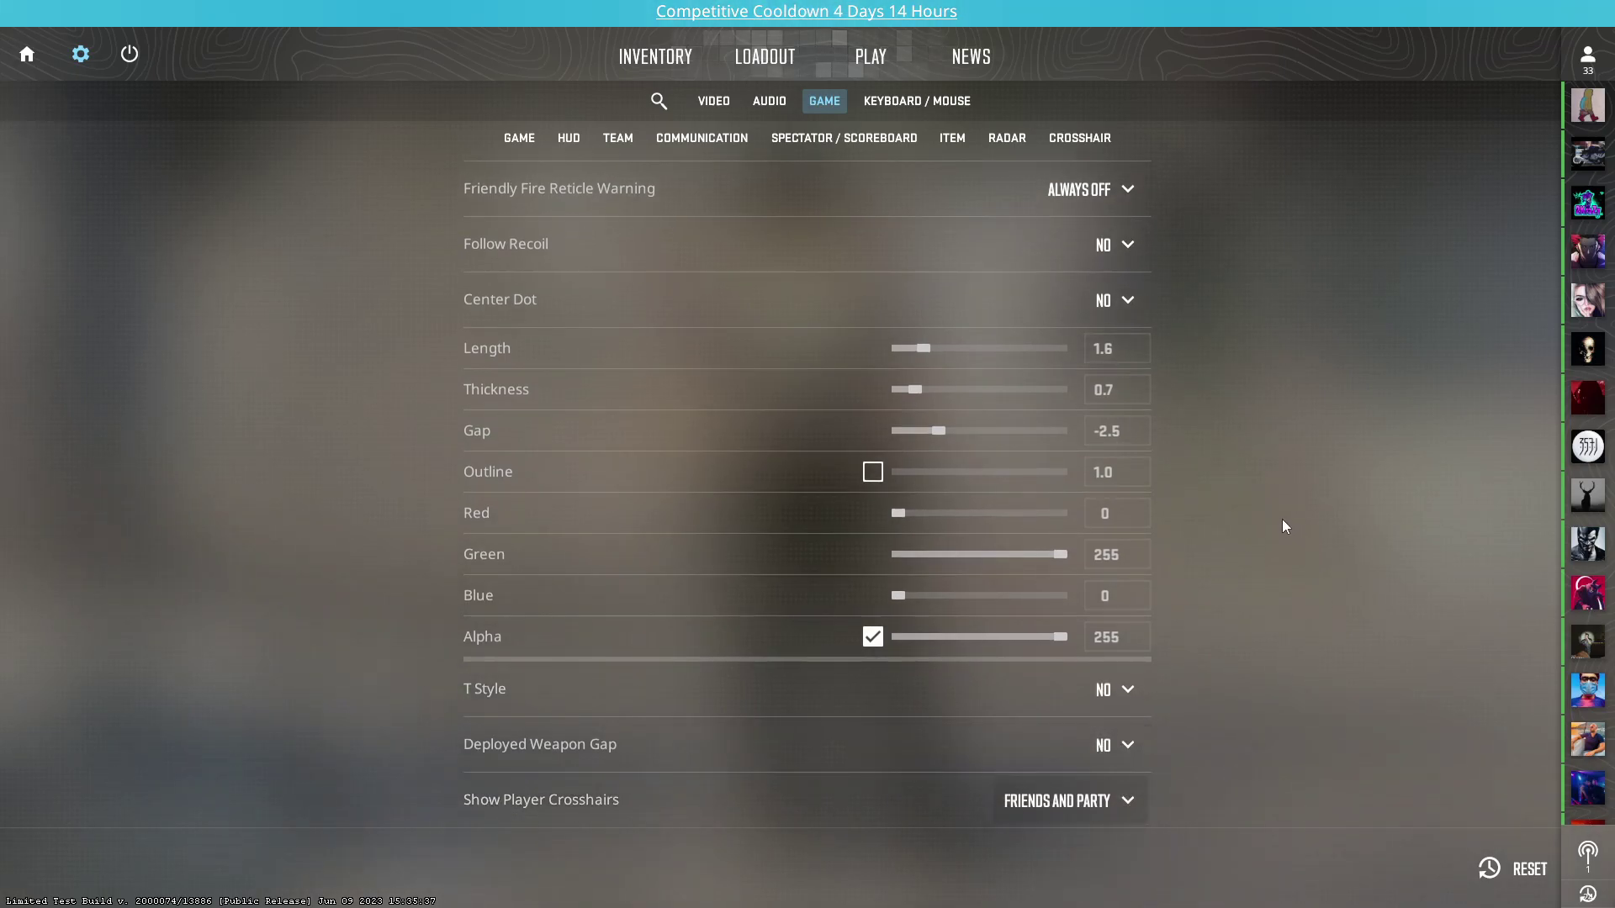
{"action": "scroll", "coordinate": [1196, 491], "scroll_direction": "up", "scroll_amount": 2}
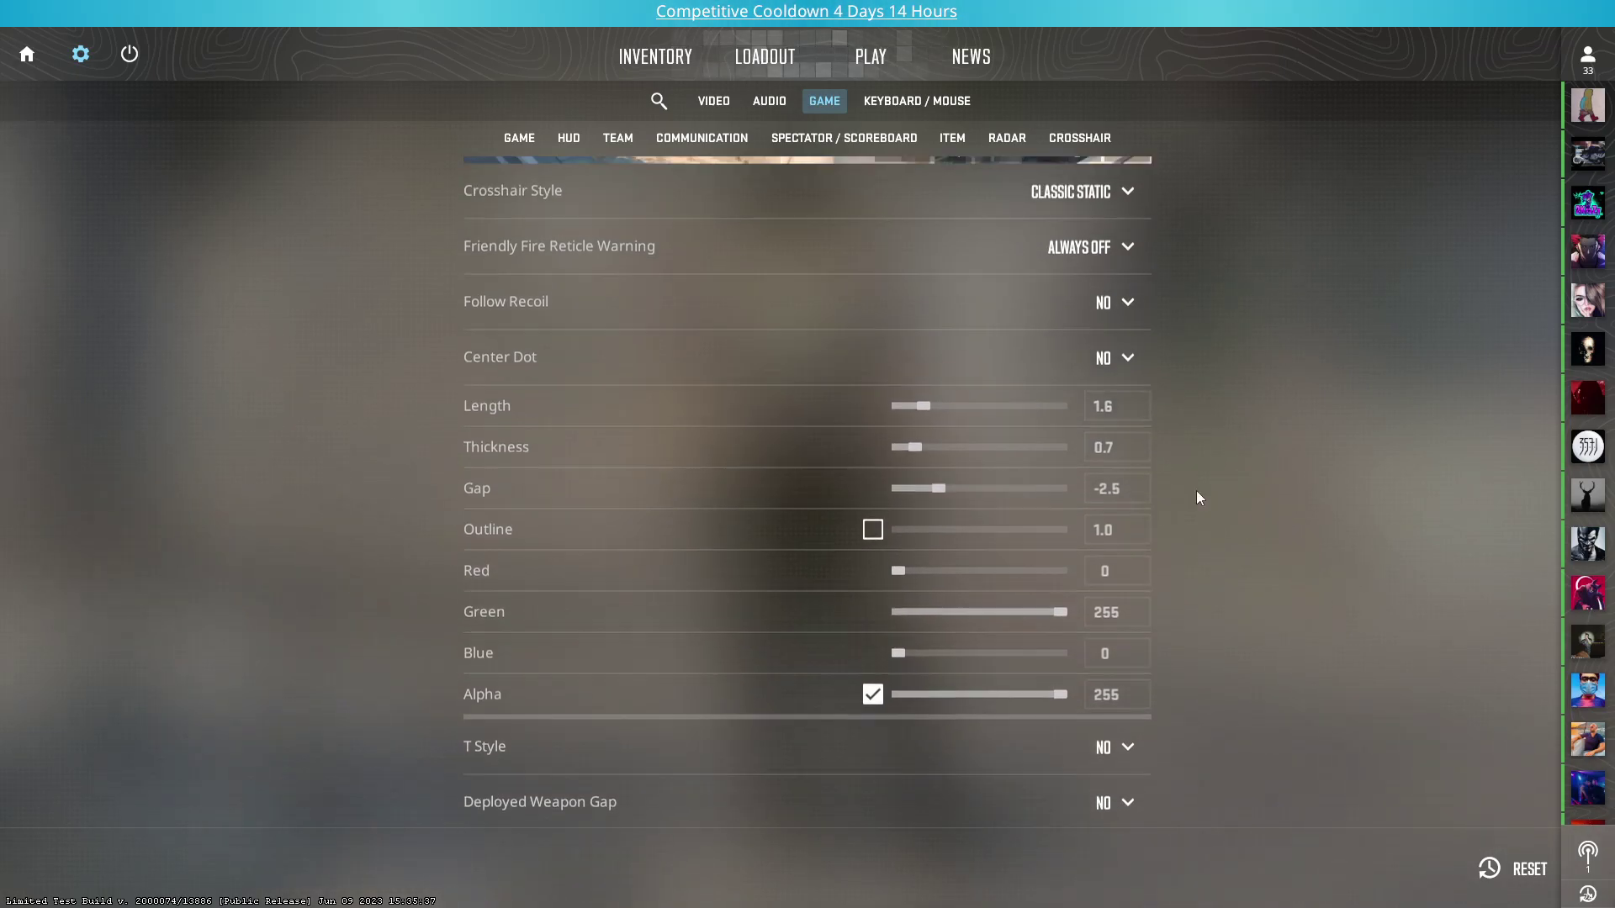
Start a practice Deathmatch on Mirage with Easy Bots and join the Terrorists.
{"action": "left_click", "coordinate": [30, 50]}
{"action": "left_click", "coordinate": [847, 54]}
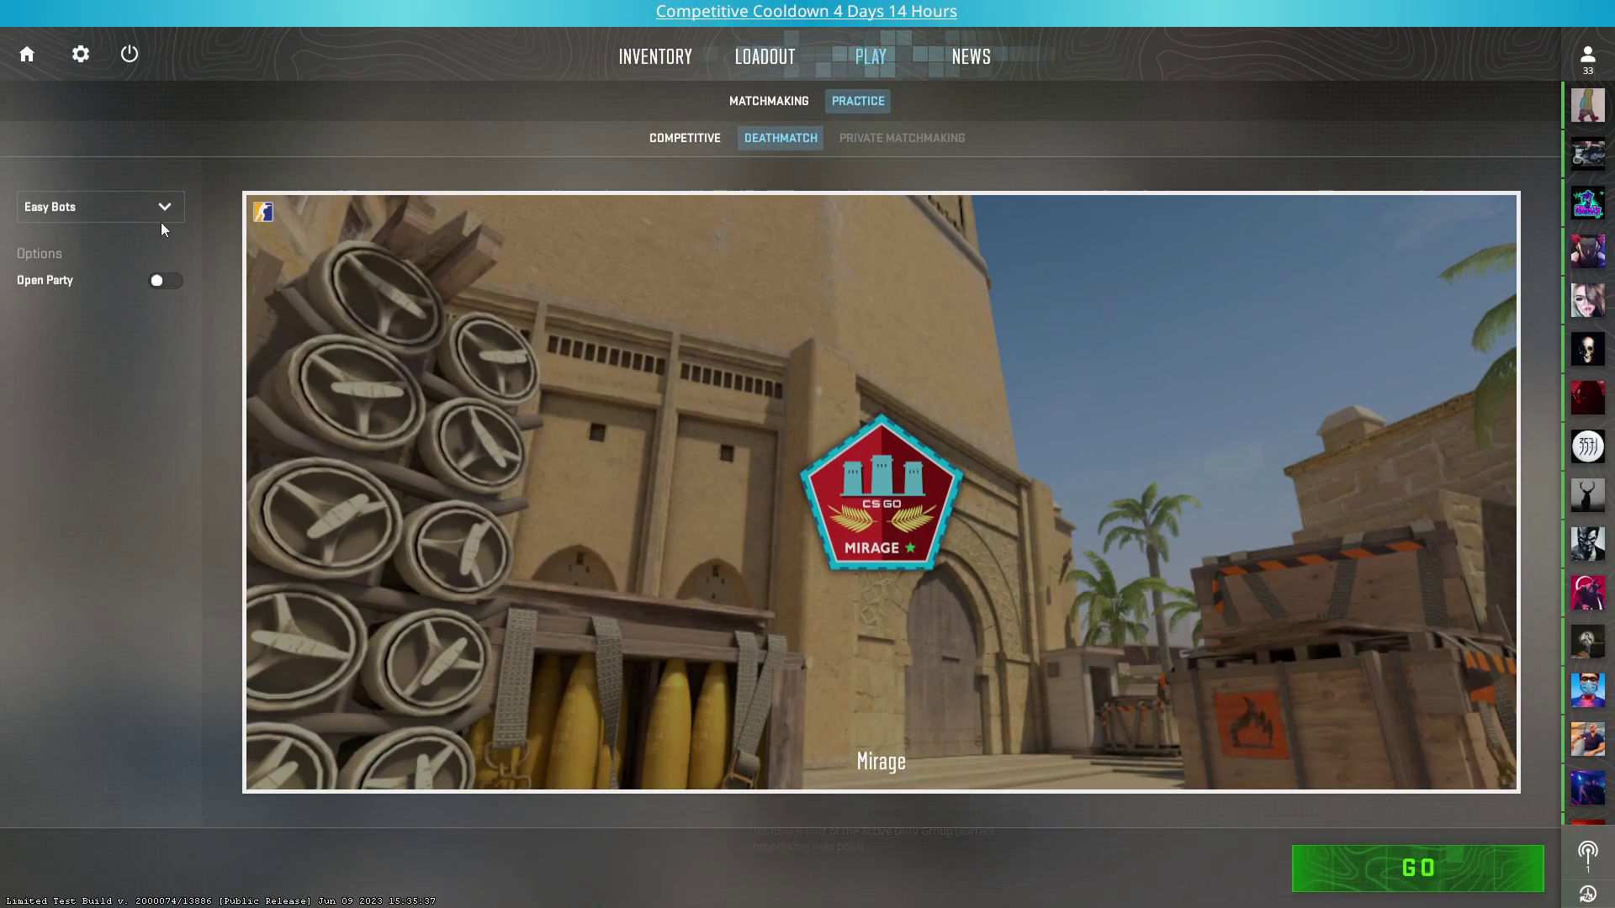
{"action": "left_click", "coordinate": [1384, 862]}
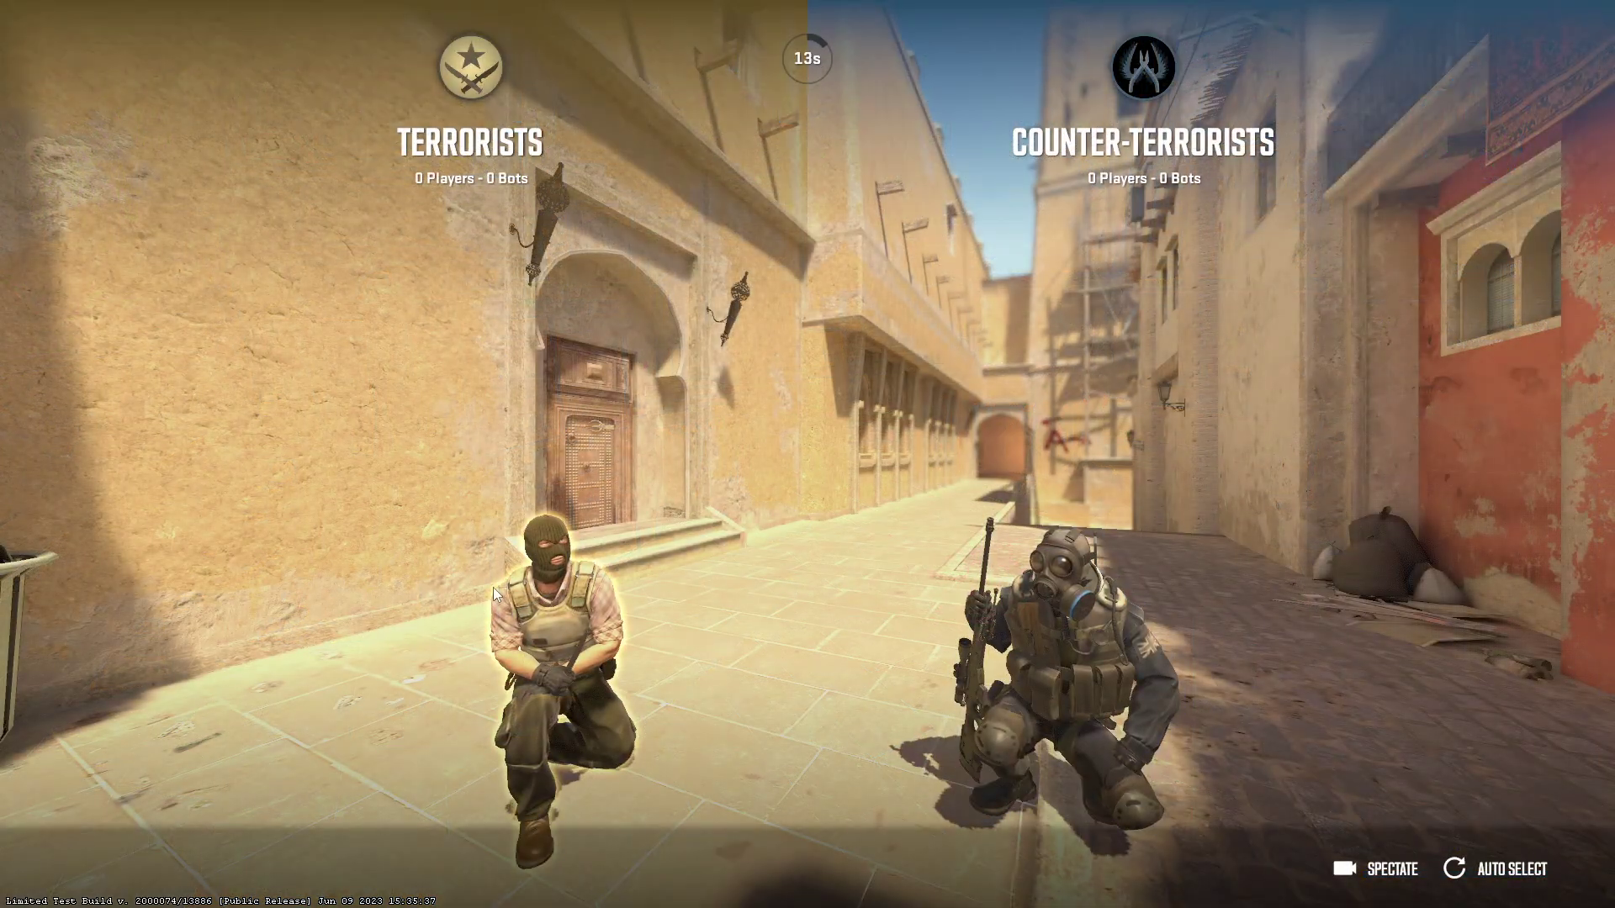
{"action": "left_click", "coordinate": [493, 587]}
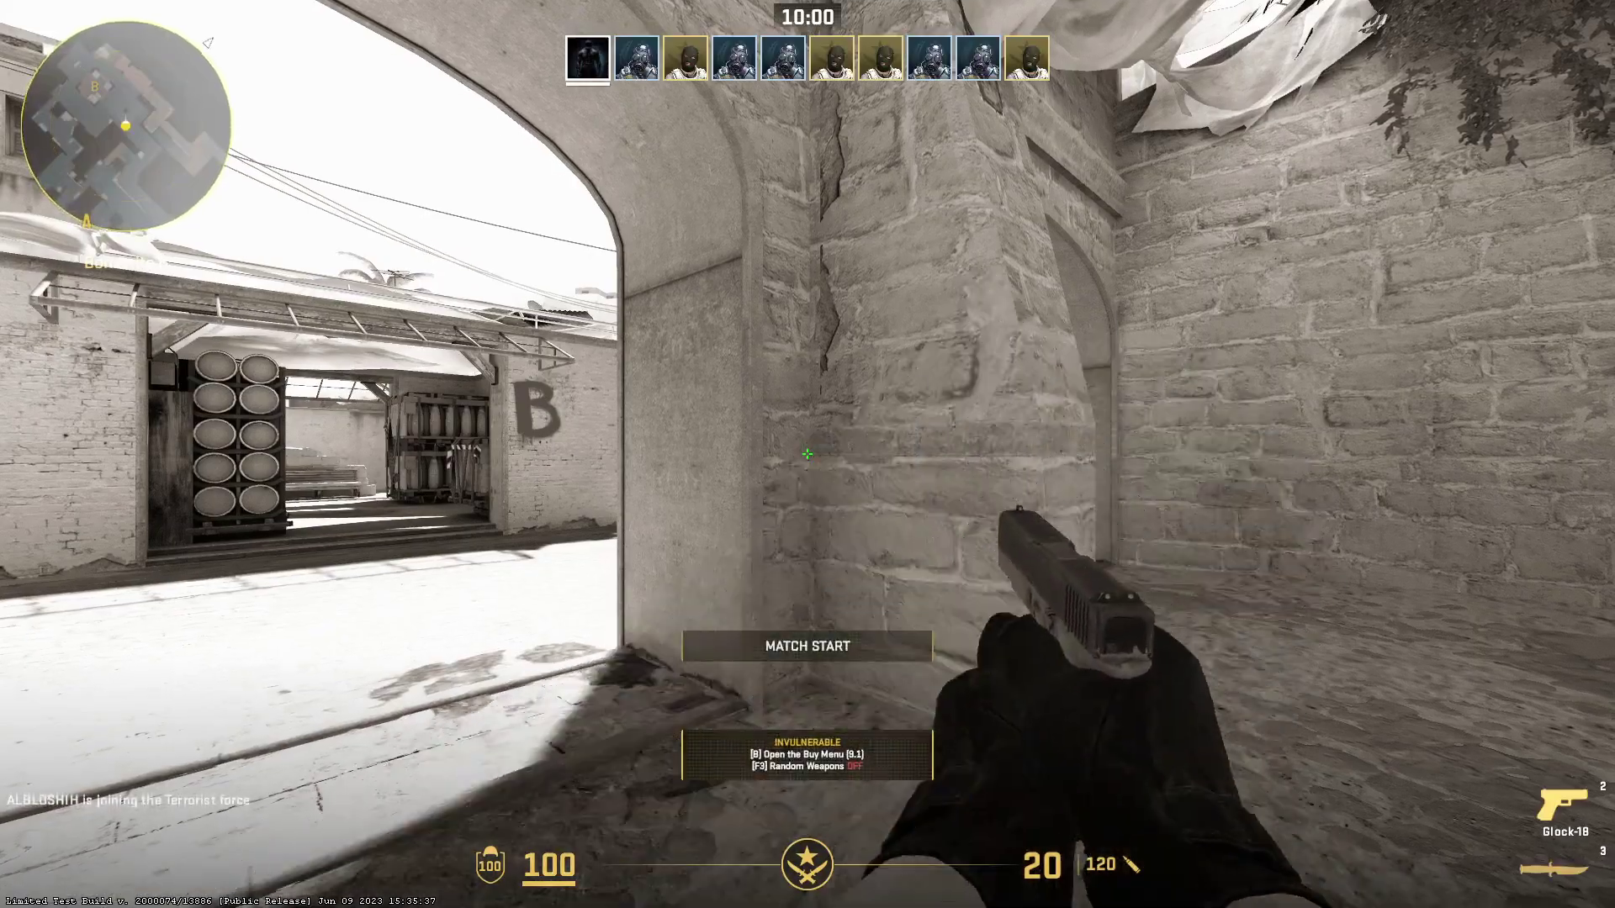
Buy the AK-47 for the match and inspect the weapon.
{"action": "key", "text": "b"}
{"action": "left_click", "coordinate": [761, 385]}
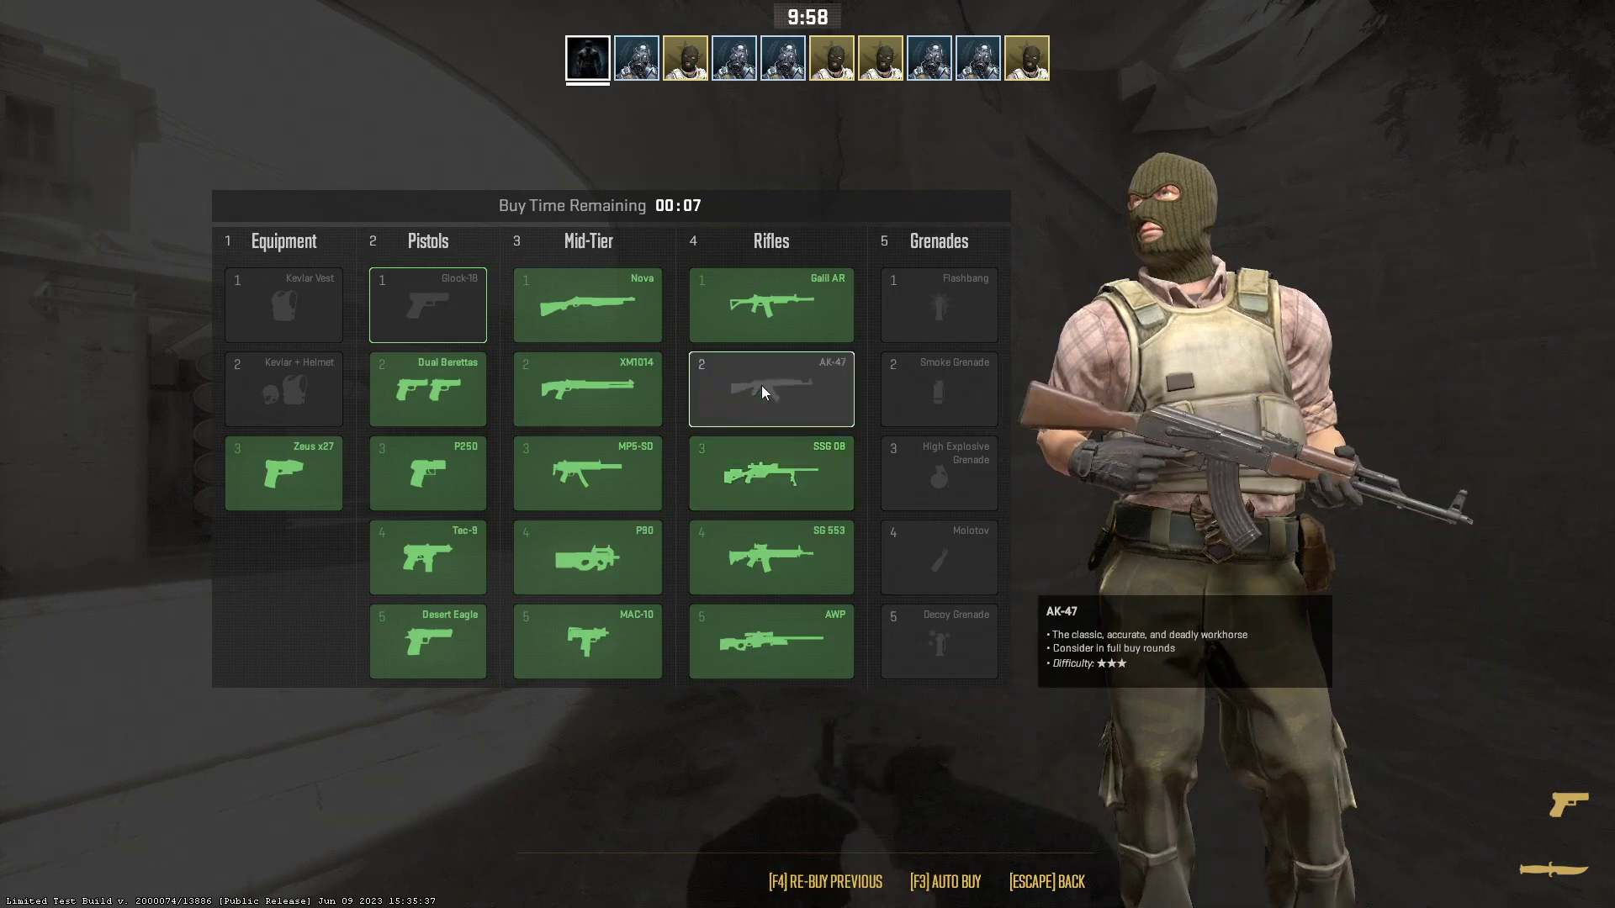
{"action": "key", "text": "f"}
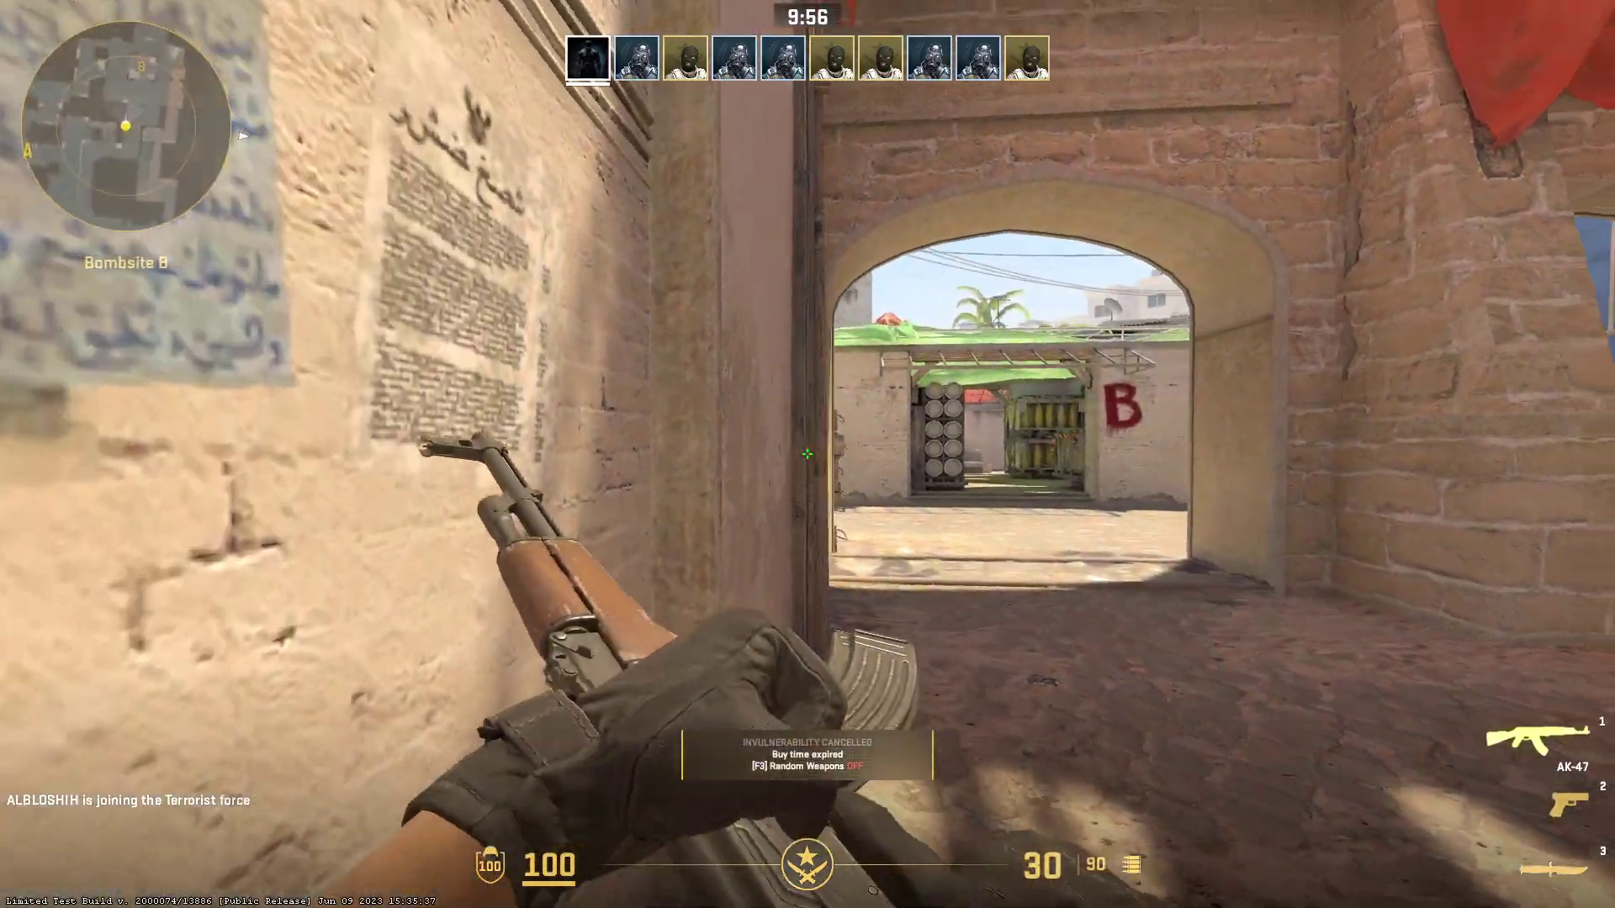
Advance into Bombsite B and shoot the enemy bots with the AK-47 to try out the crosshair.
{"action": "key", "text": "w"}
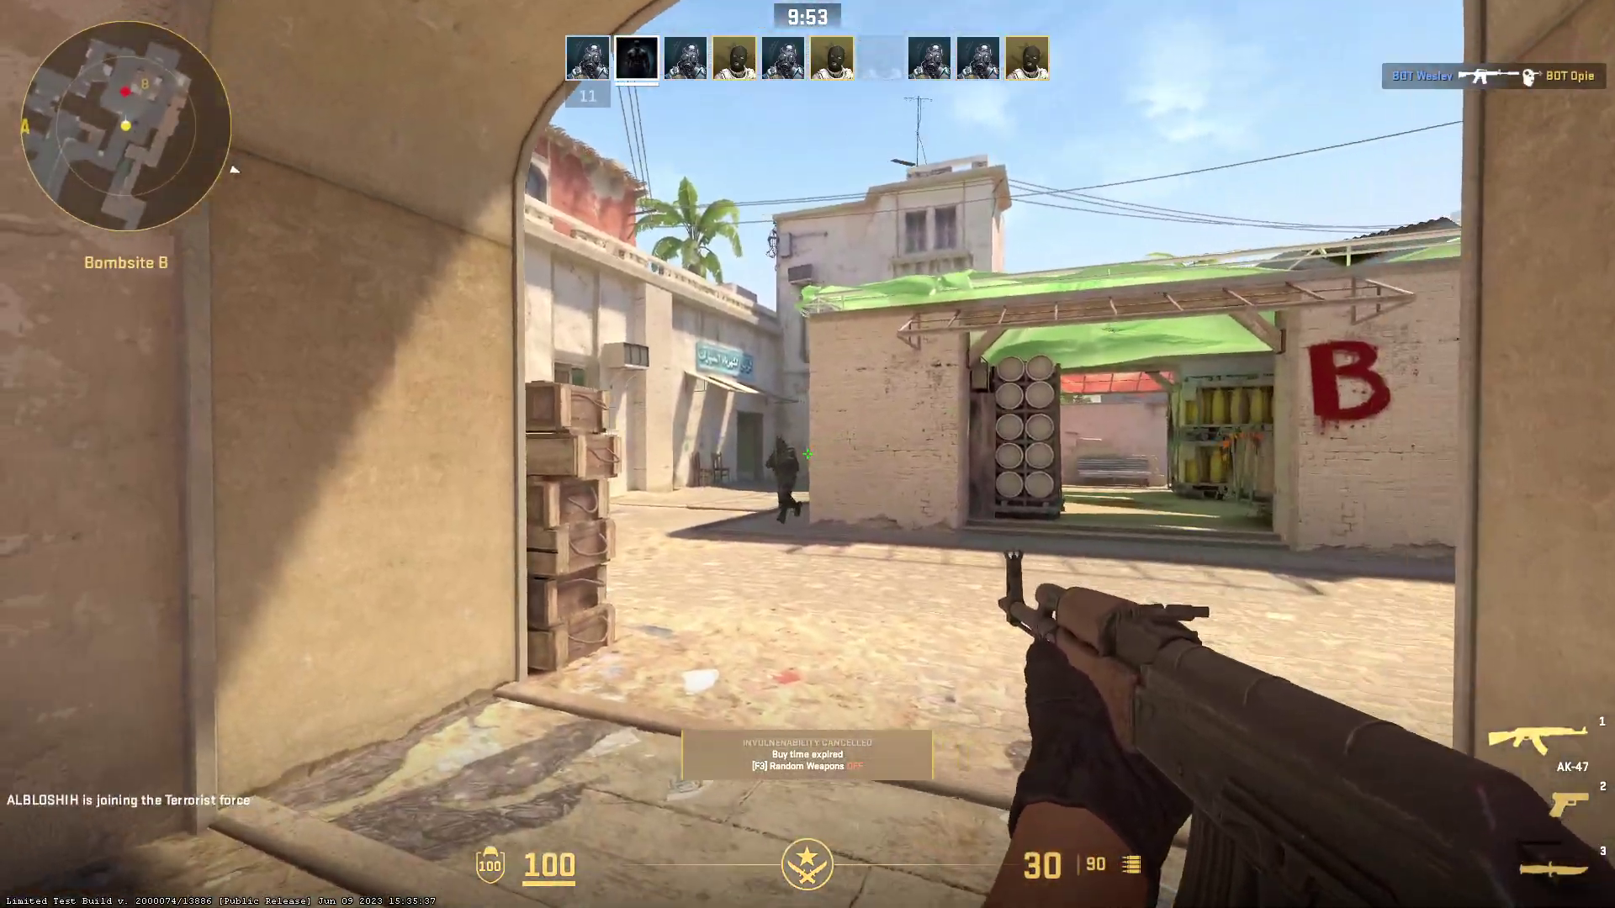
{"action": "left_click", "coordinate": [808, 455]}
{"action": "key", "text": "w"}
{"action": "left_click", "coordinate": [808, 454]}
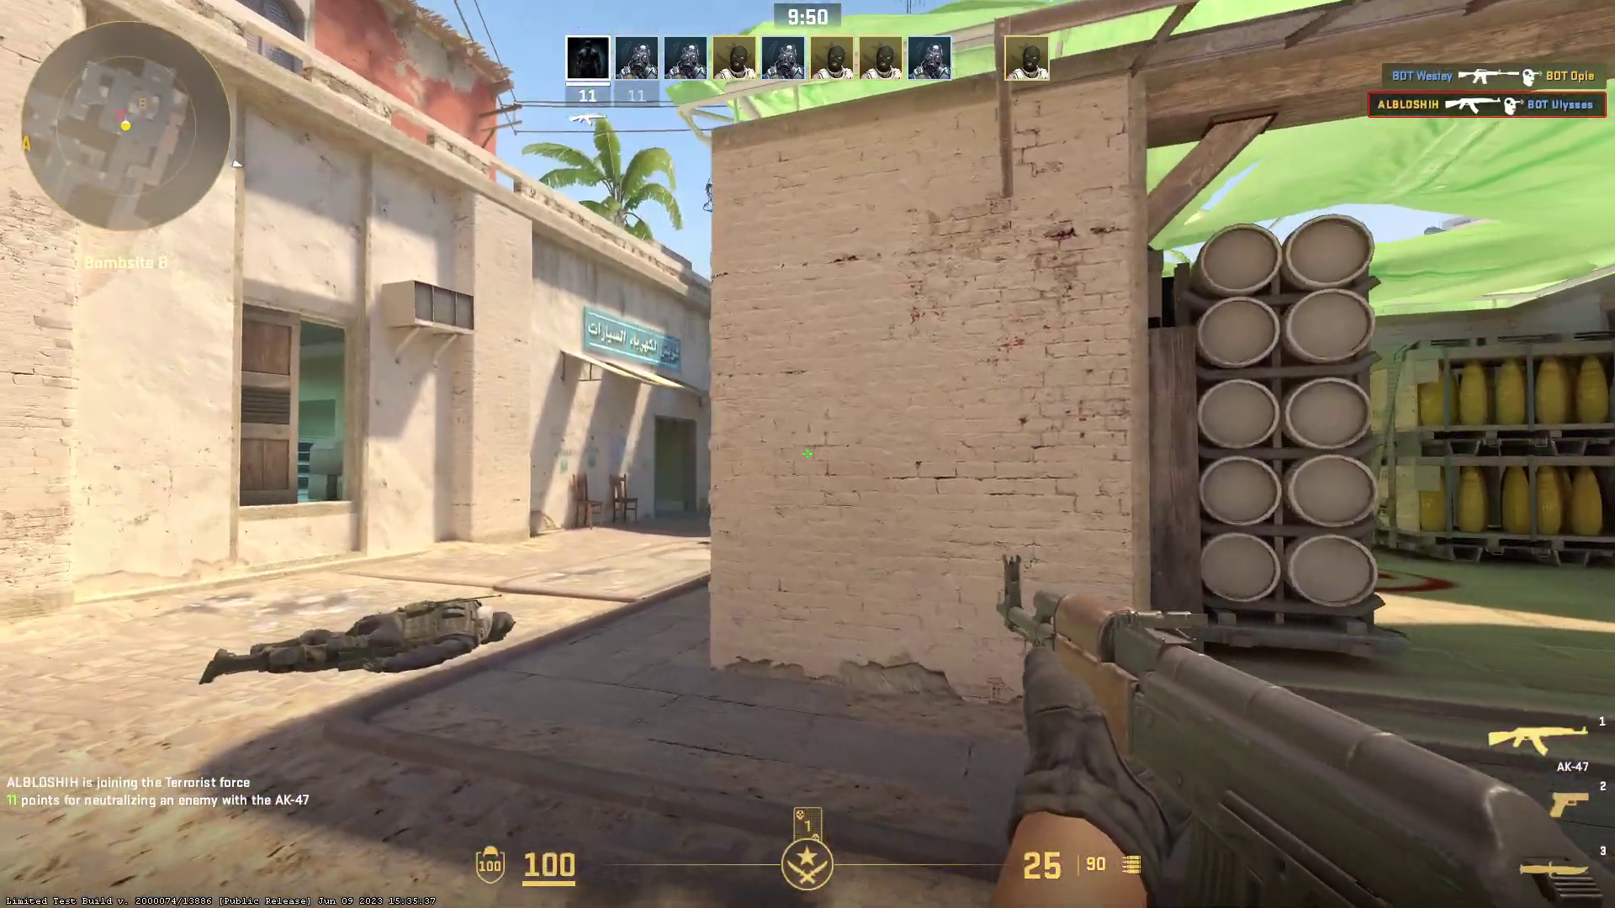
{"action": "left_click", "coordinate": [808, 454]}
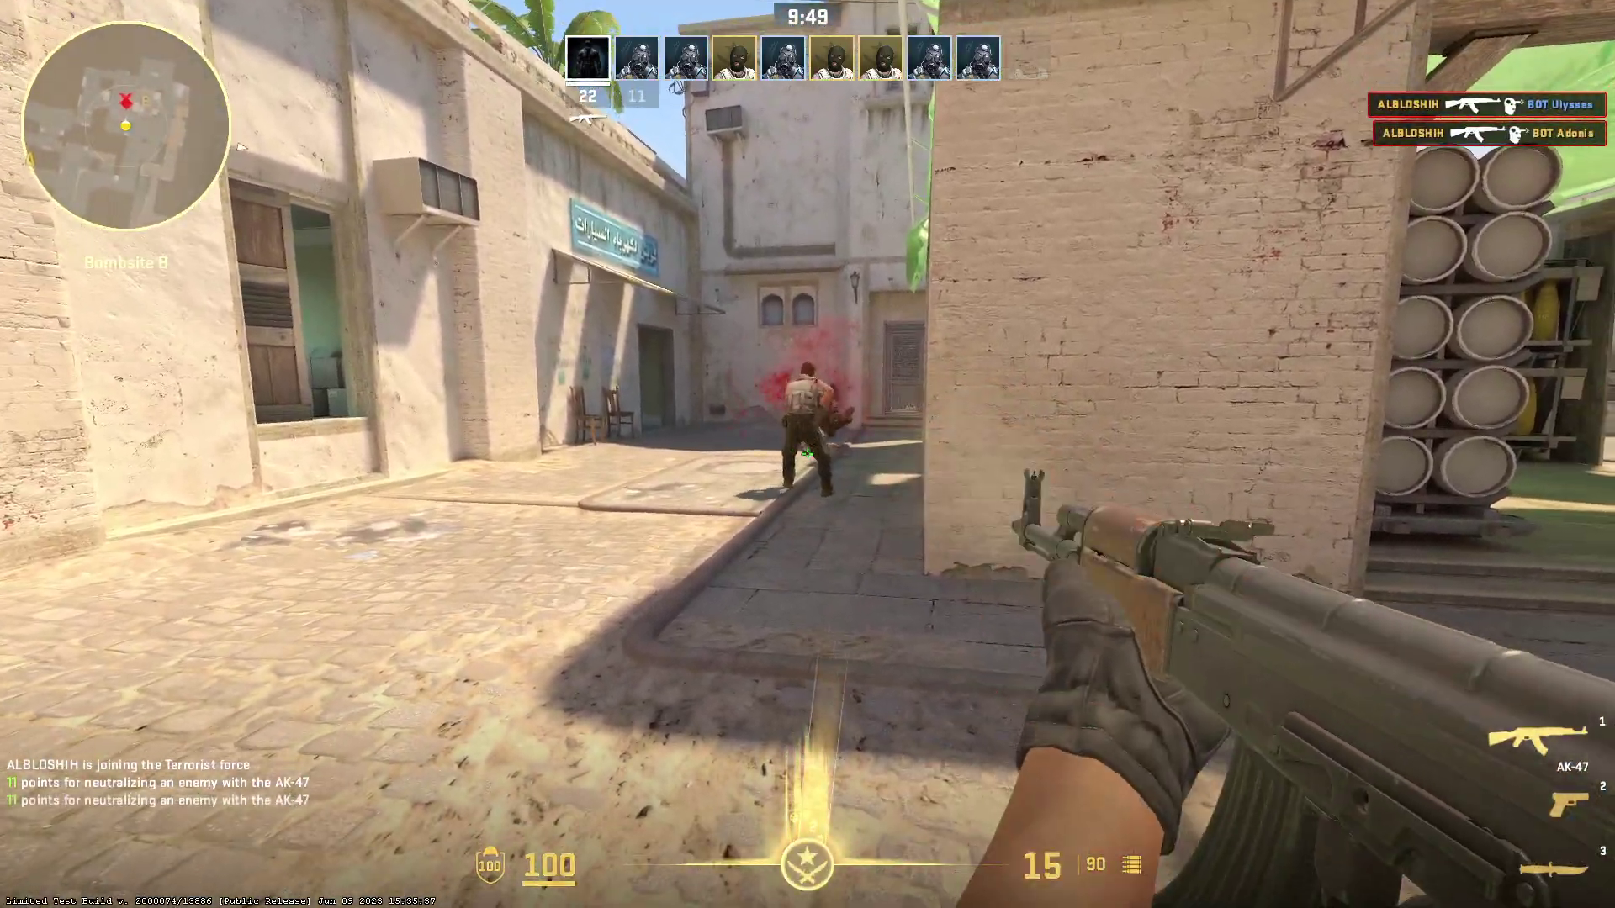
{"action": "key", "text": "w"}
{"action": "left_click", "coordinate": [807, 455]}
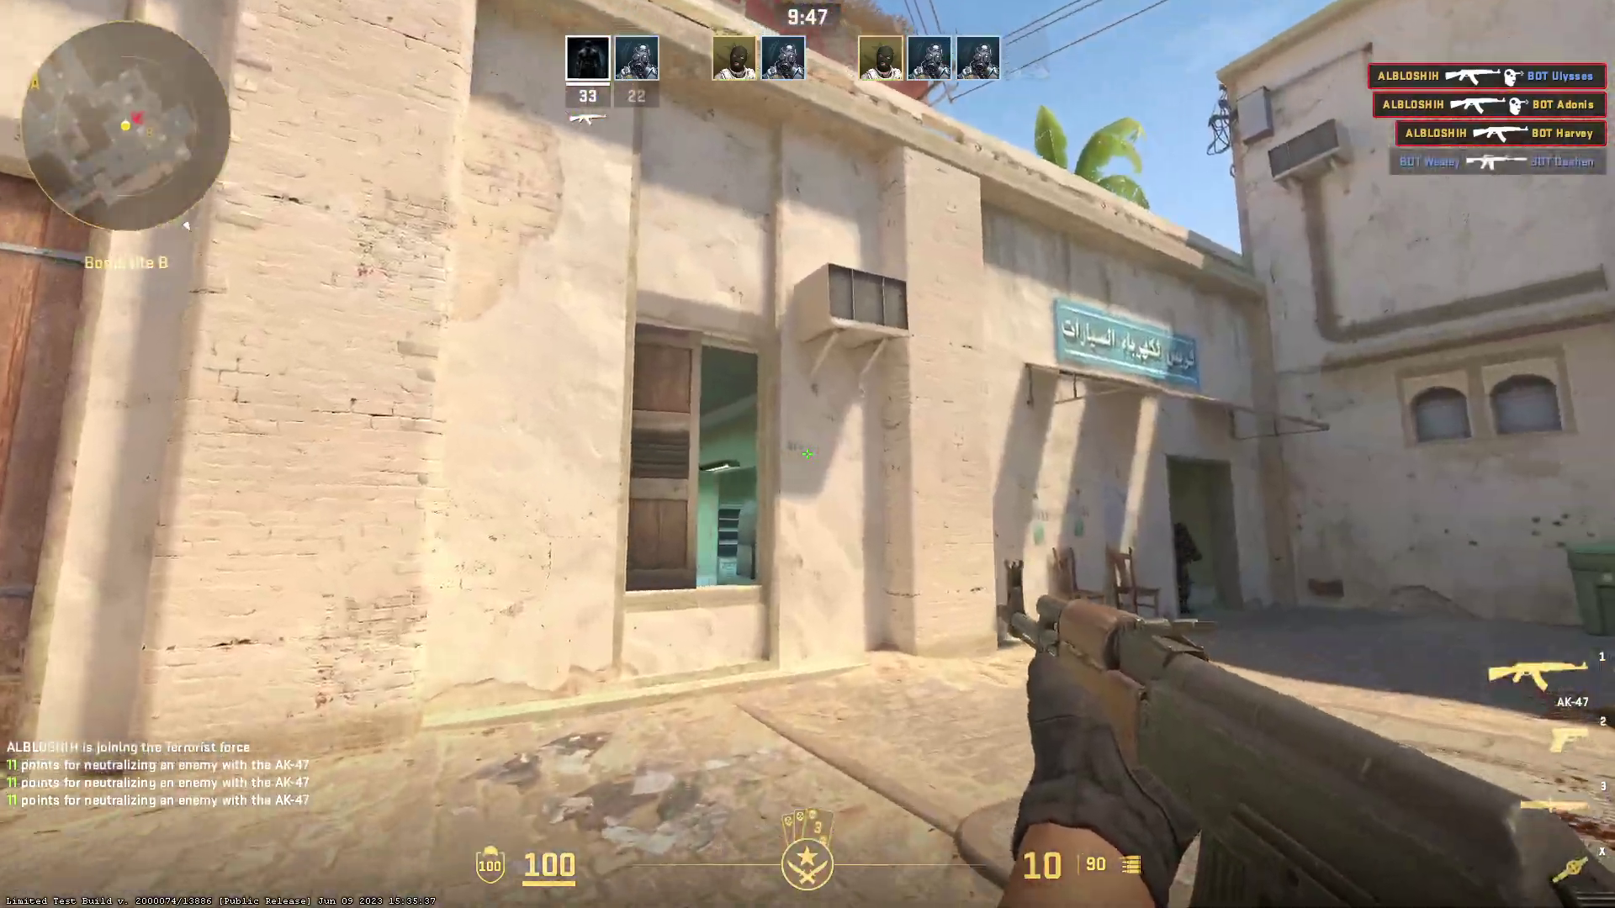
{"action": "left_click", "coordinate": [808, 454]}
{"action": "key", "text": "w"}
{"action": "left_click", "coordinate": [808, 455]}
{"action": "left_click", "coordinate": [808, 455]}
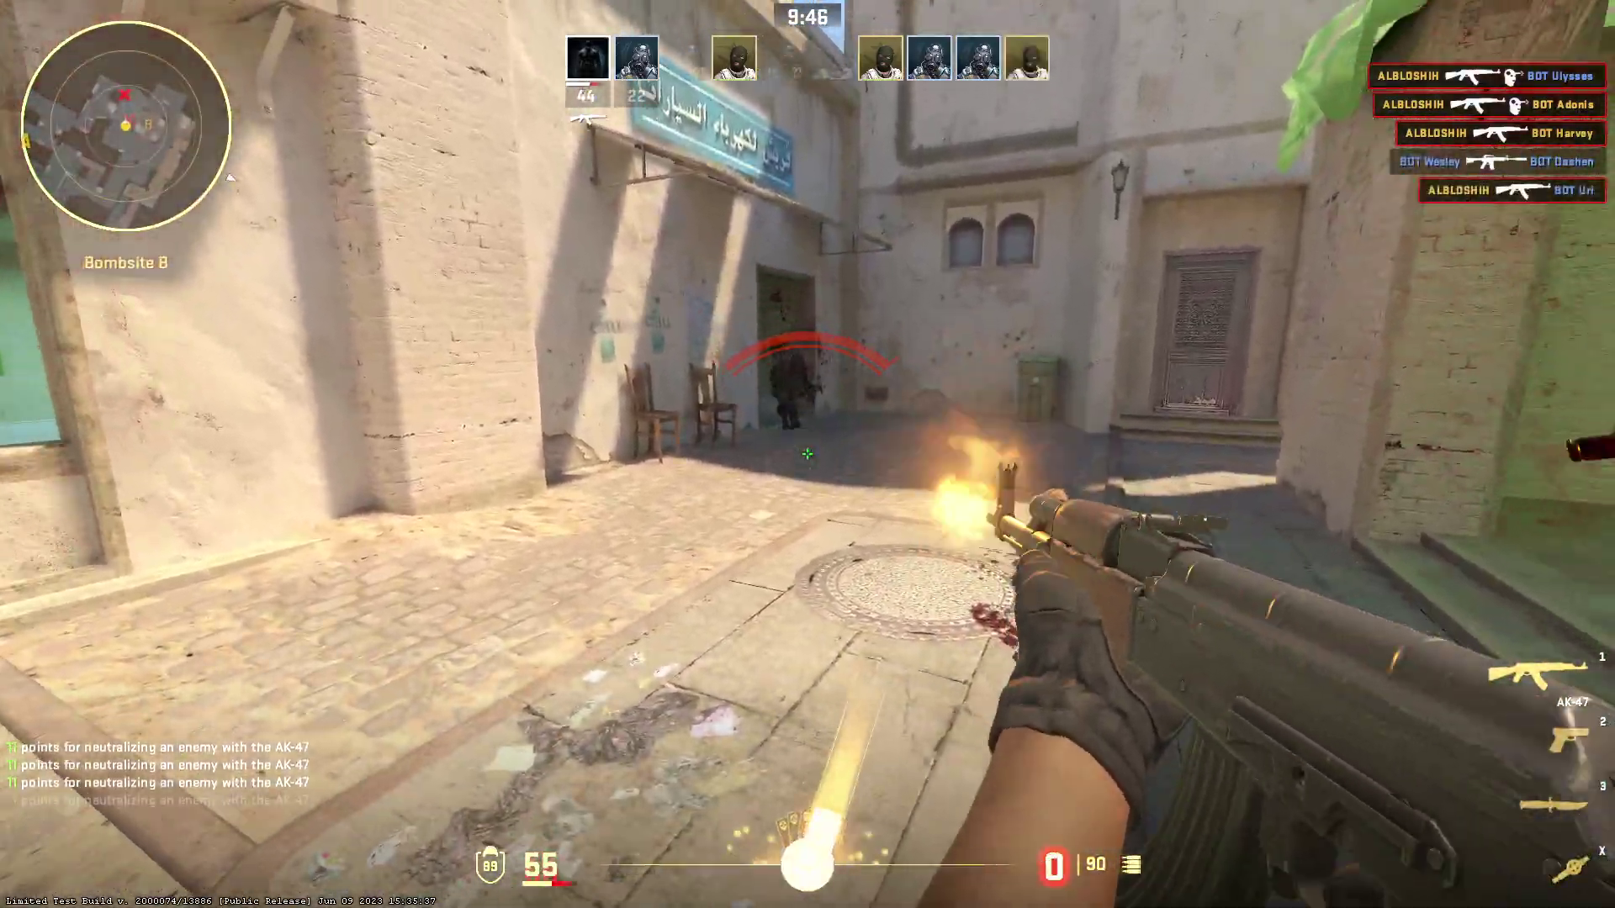
Swap the empty AK-47 for the Glock-18, retreat into Shop and equip the Medi-Shot.
{"action": "key", "text": "2"}
{"action": "key", "text": "w"}
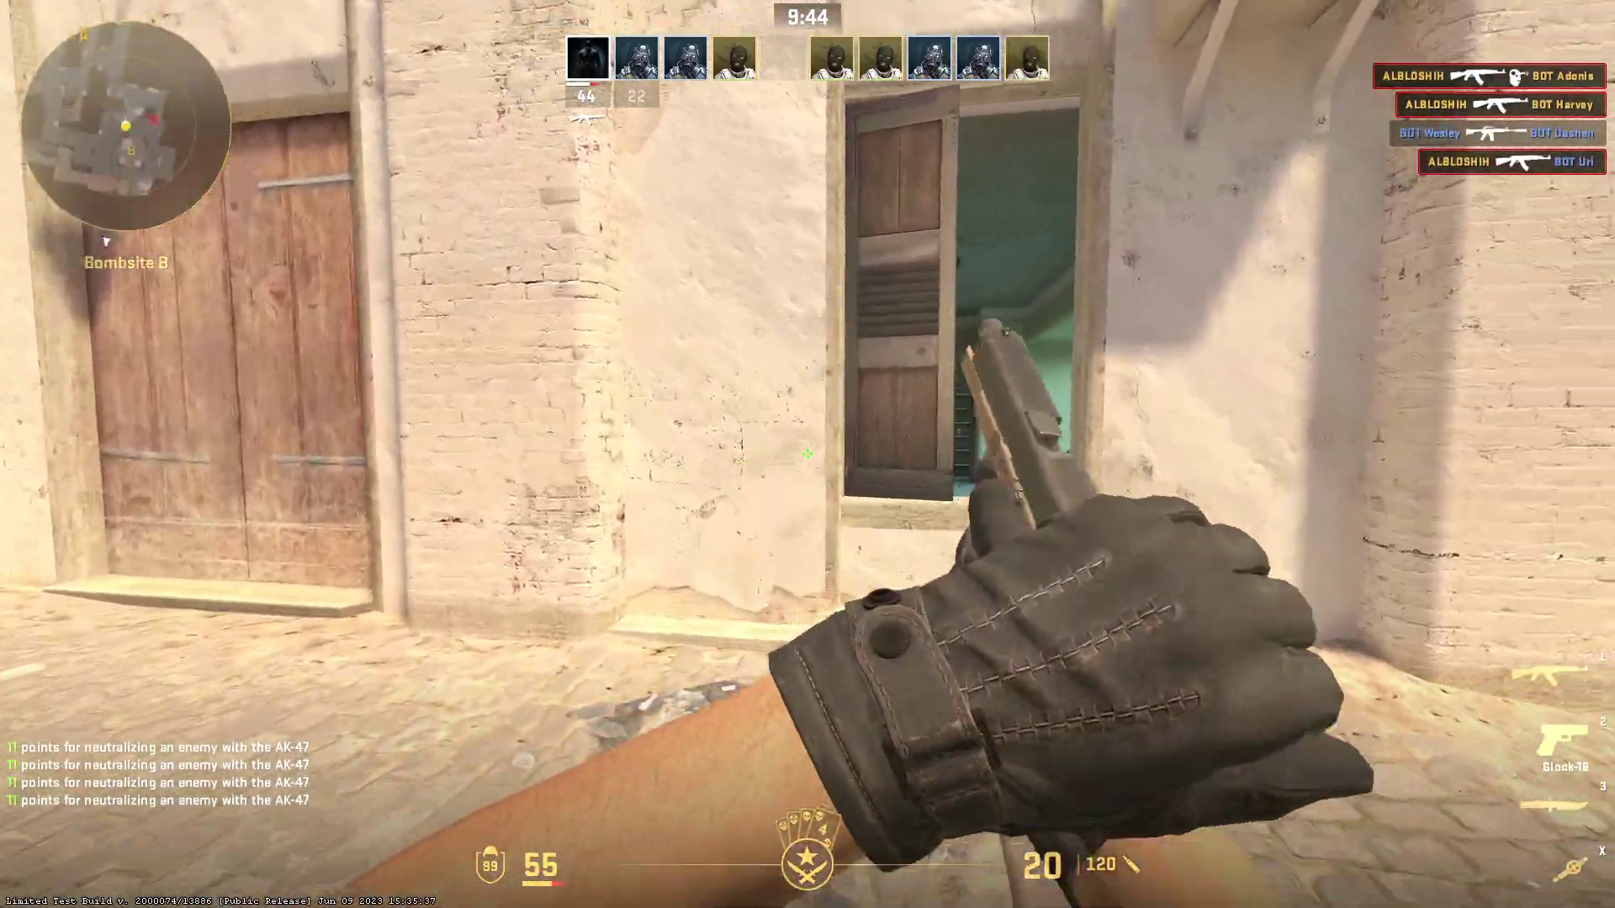
{"action": "key", "text": "x"}
{"action": "key", "text": "w"}
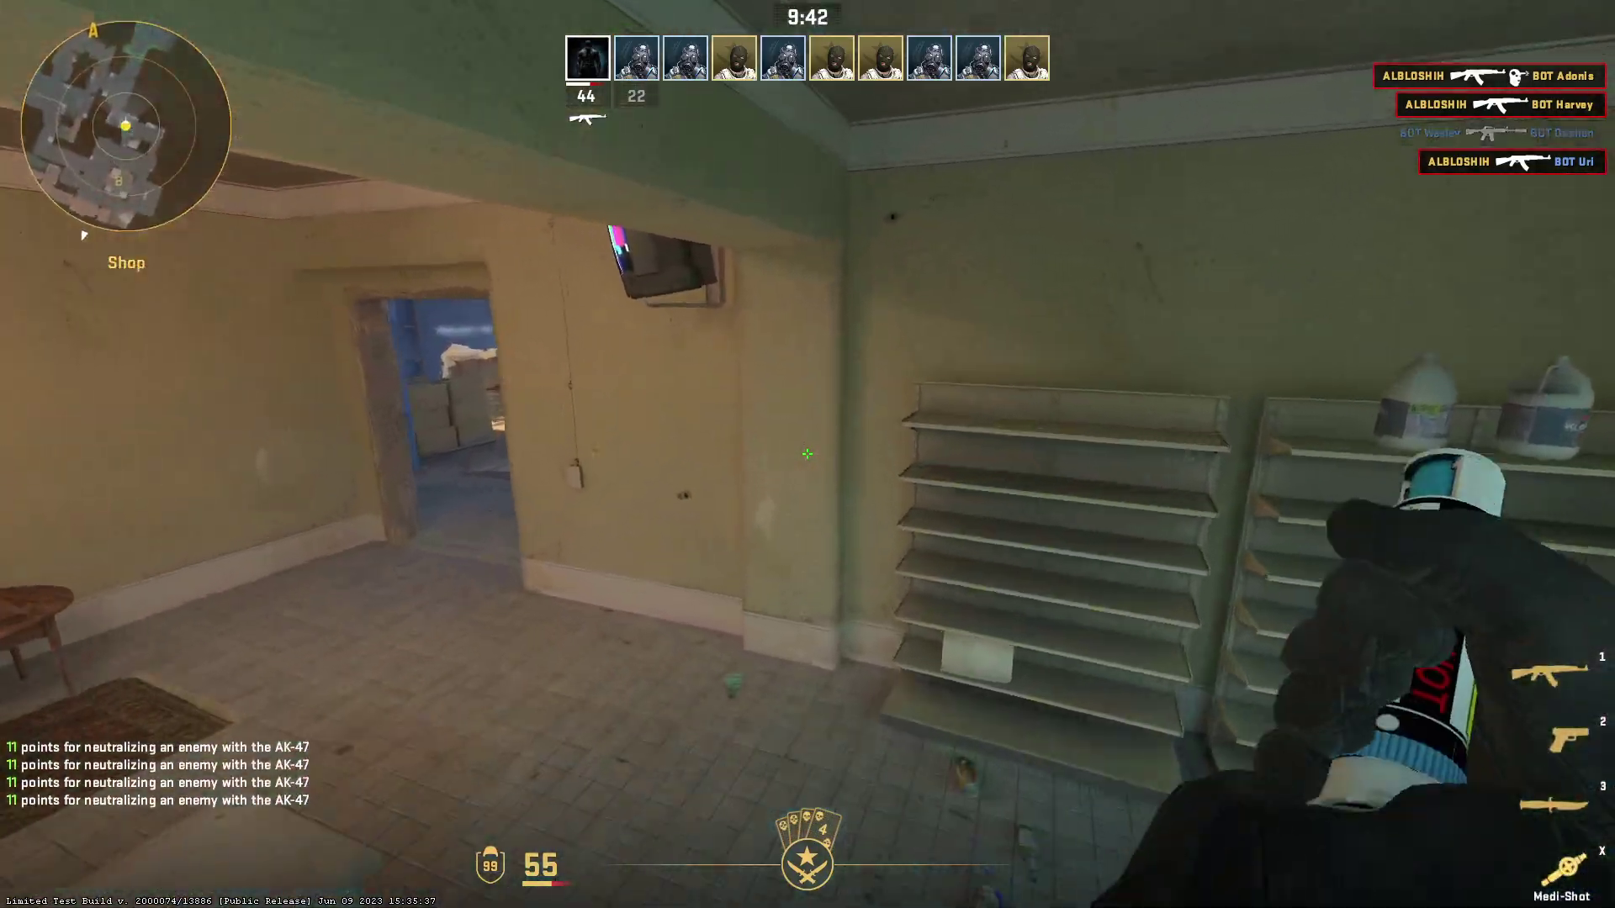